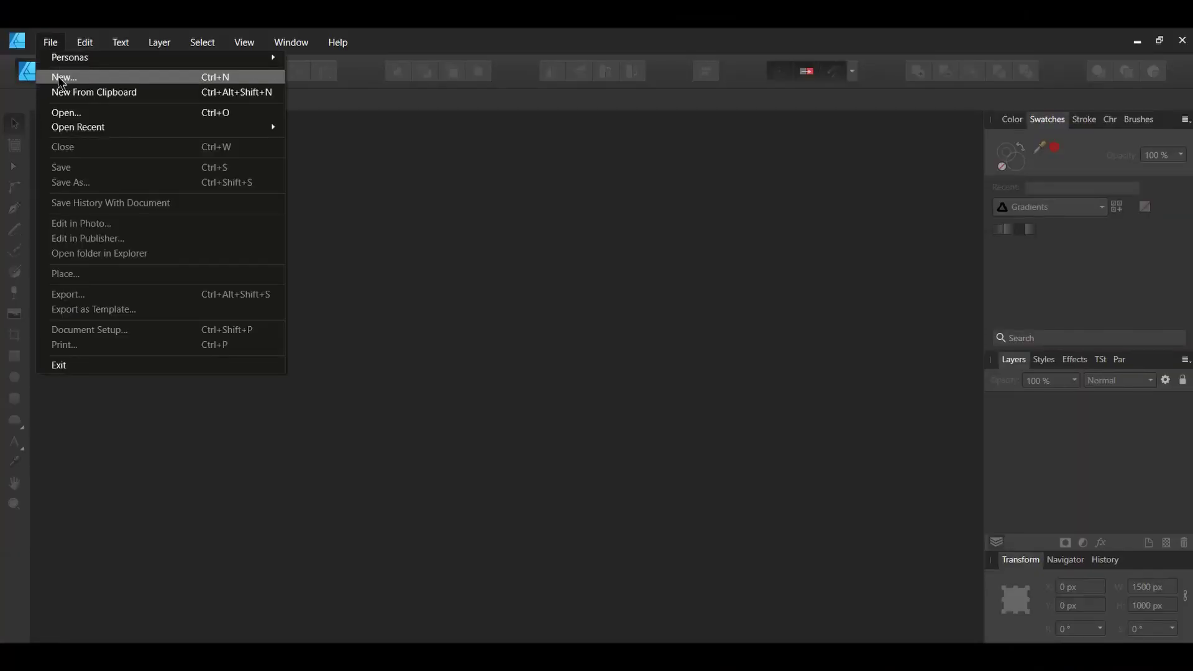
# - Start a new document using the Web preset at 1500 × 1000 px
pyautogui.click(60, 78)
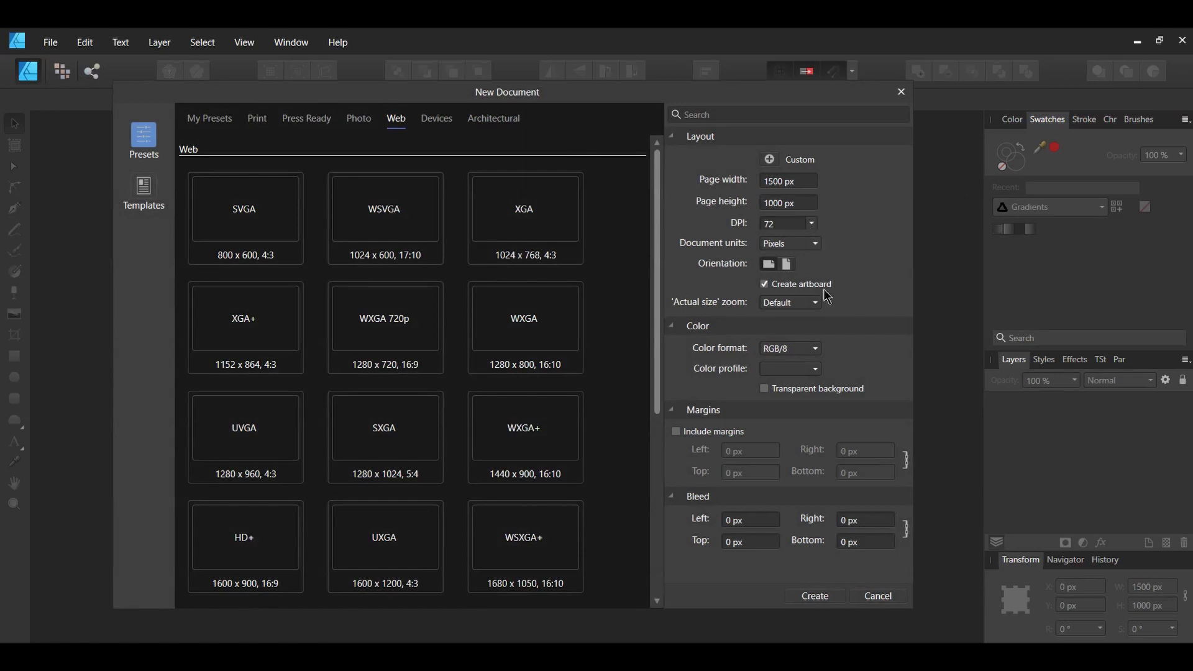
# - Create the document, then fill the artboard with a locked black rectangle with no stroke
pyautogui.click(816, 598)
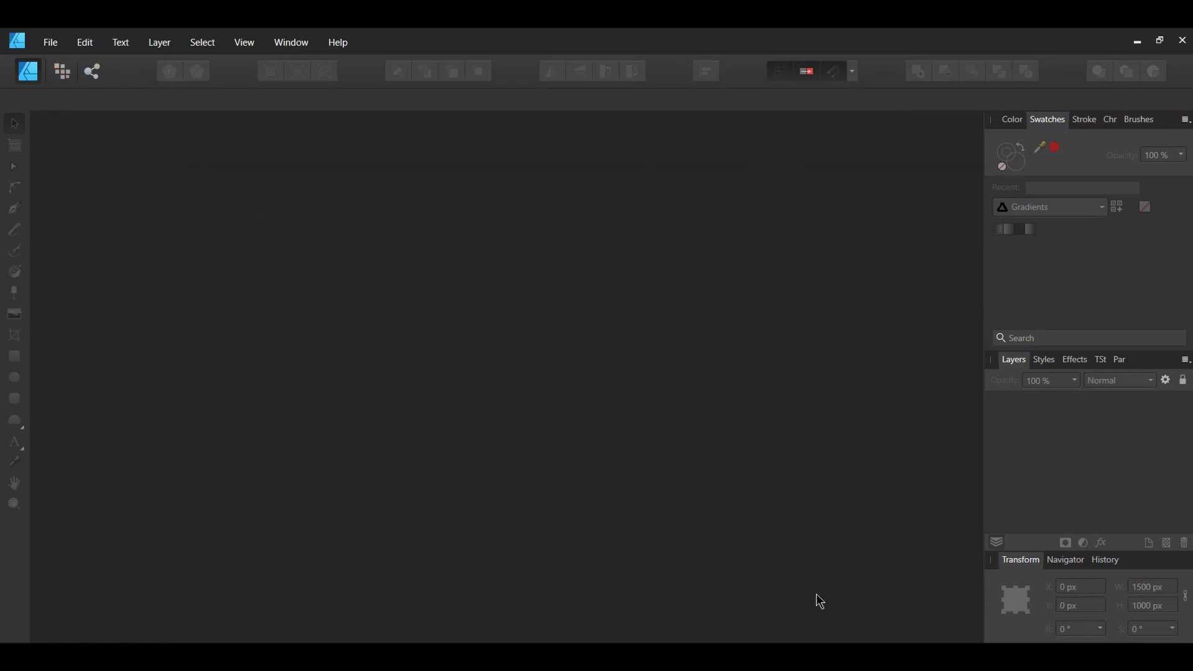
pyautogui.hotkey('ctrl', 'd')
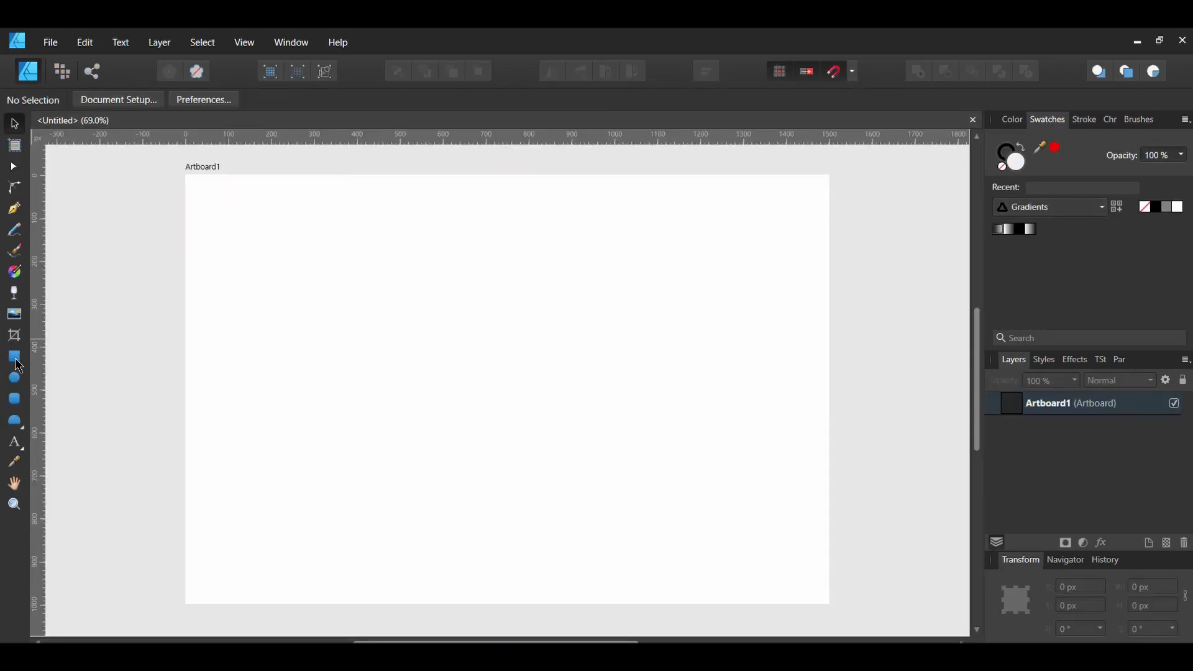
pyautogui.click(14, 357)
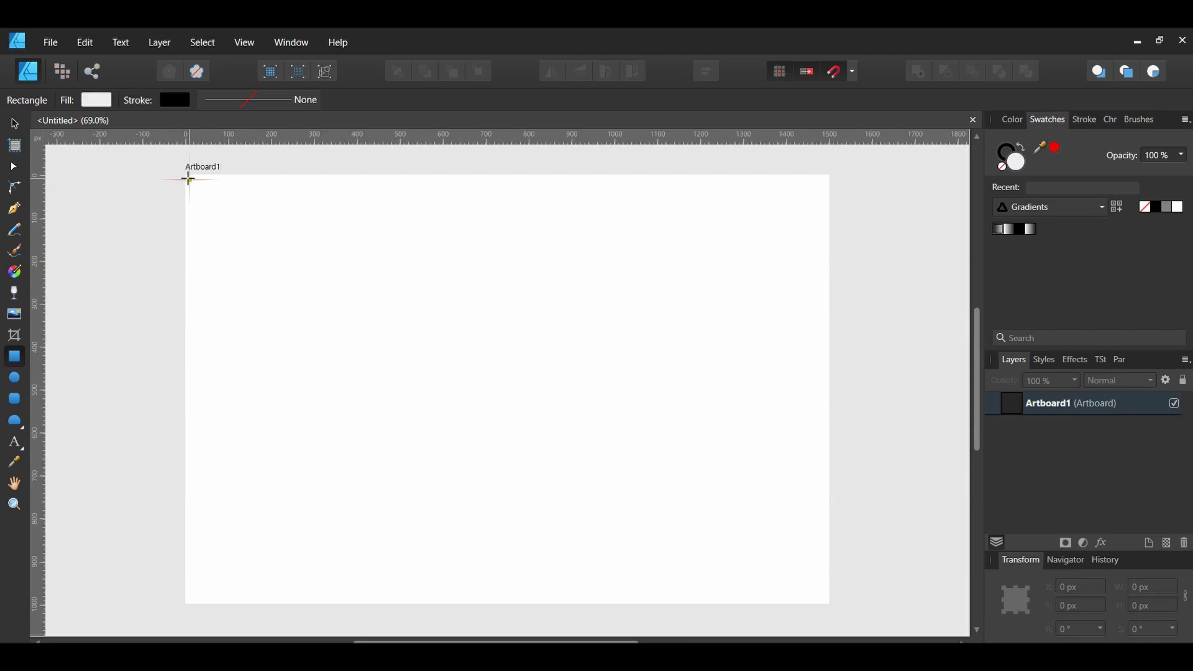
pyautogui.moveTo(186, 176); pyautogui.dragTo(830, 604)
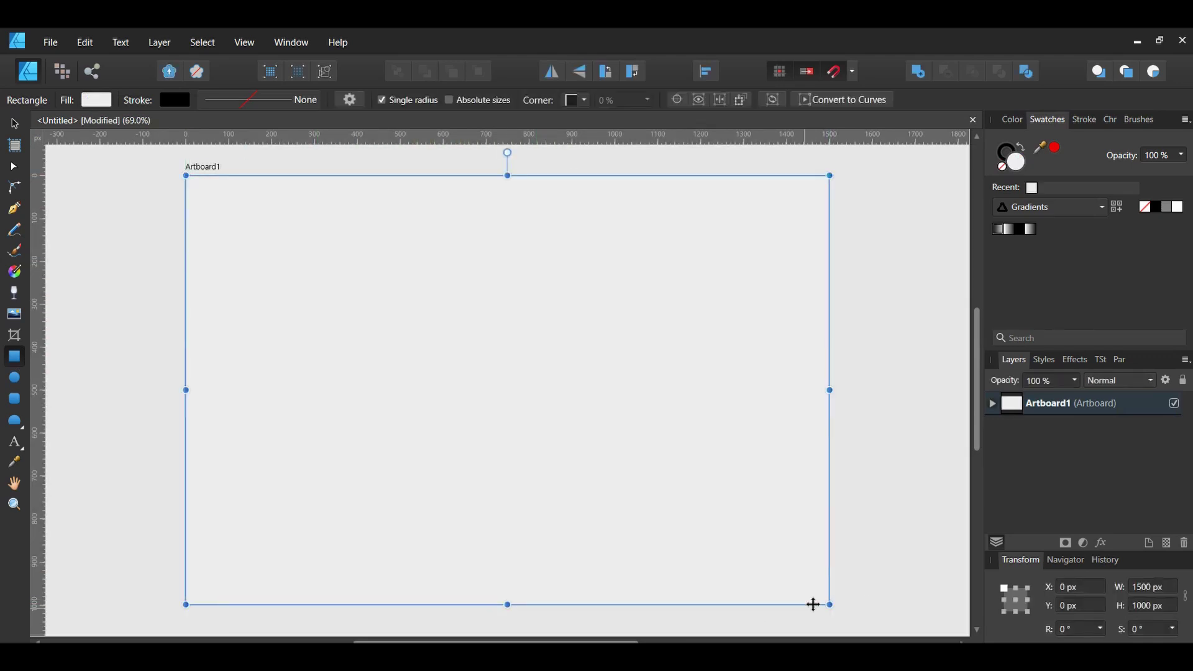
pyautogui.click(1159, 211)
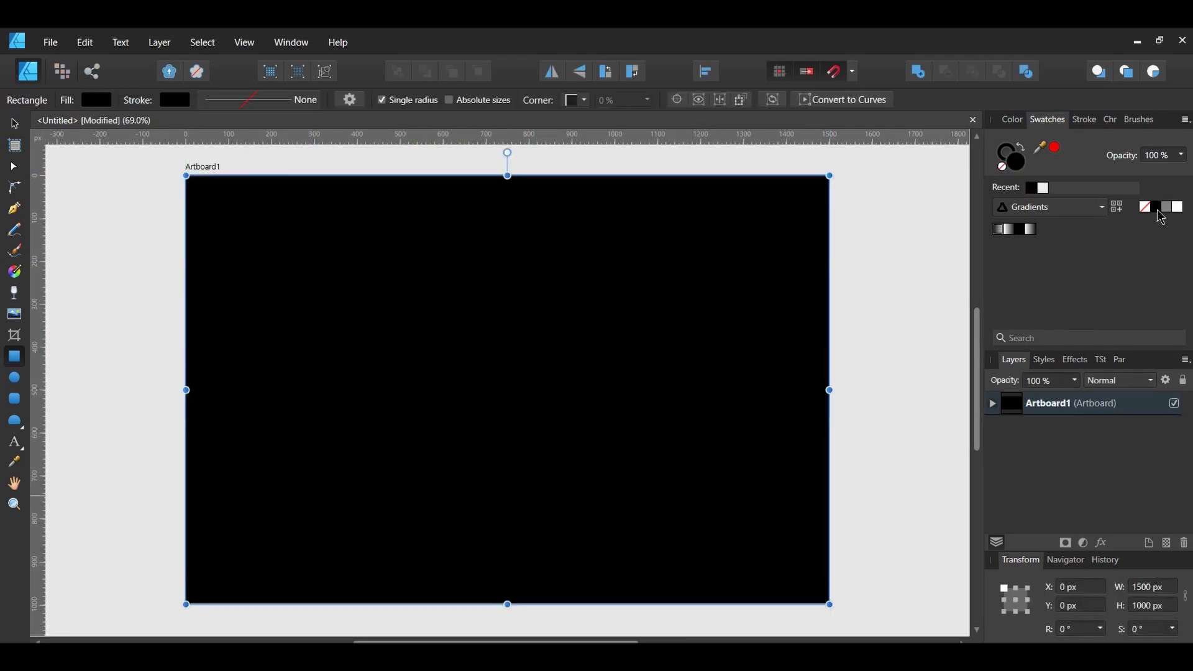
pyautogui.click(993, 403)
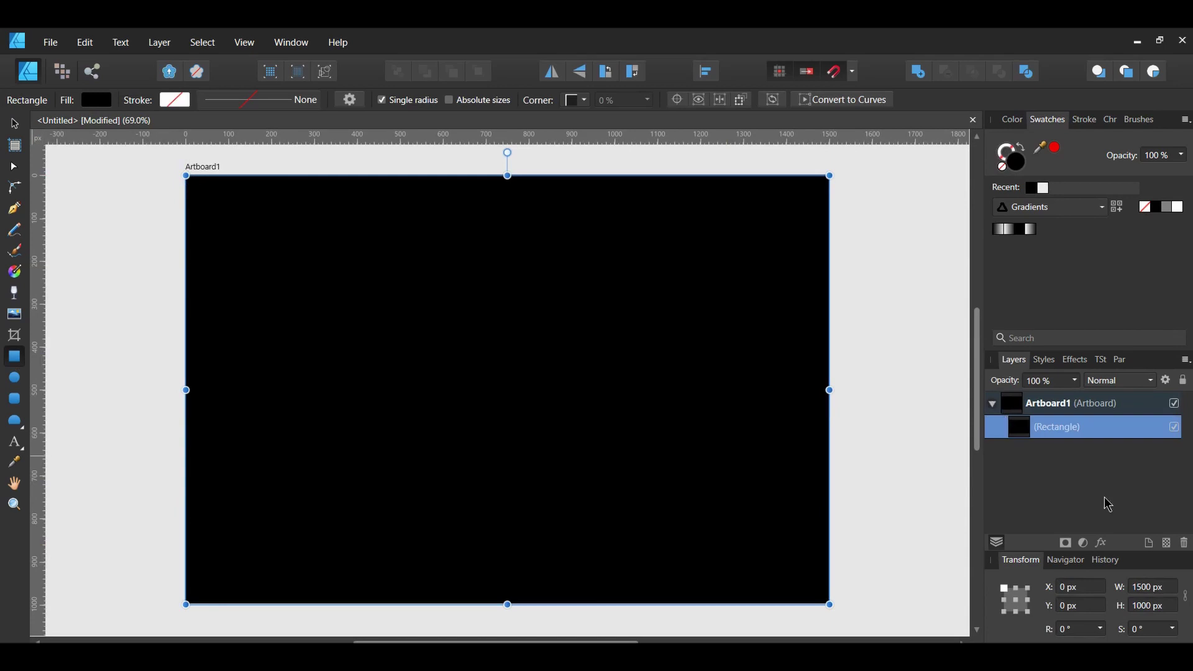
pyautogui.click(1184, 381)
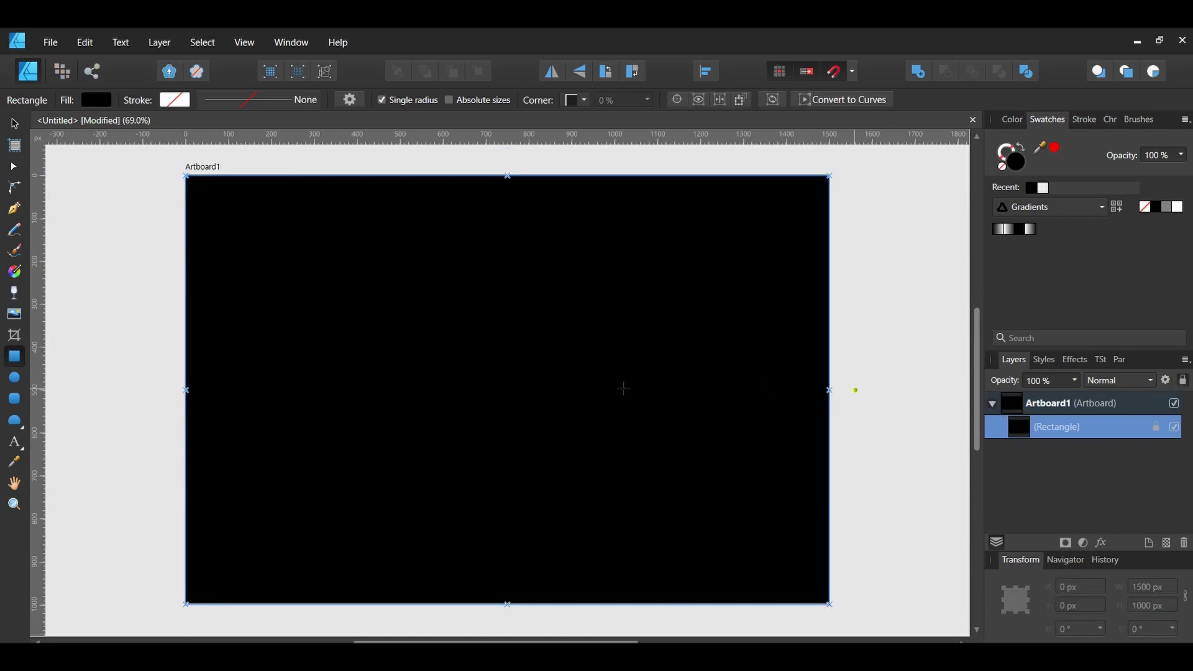
# - Add 195.4 pt artistic text reading "Don't" near the artboard's top-left corner
pyautogui.click(14, 442)
pyautogui.click(69, 442)
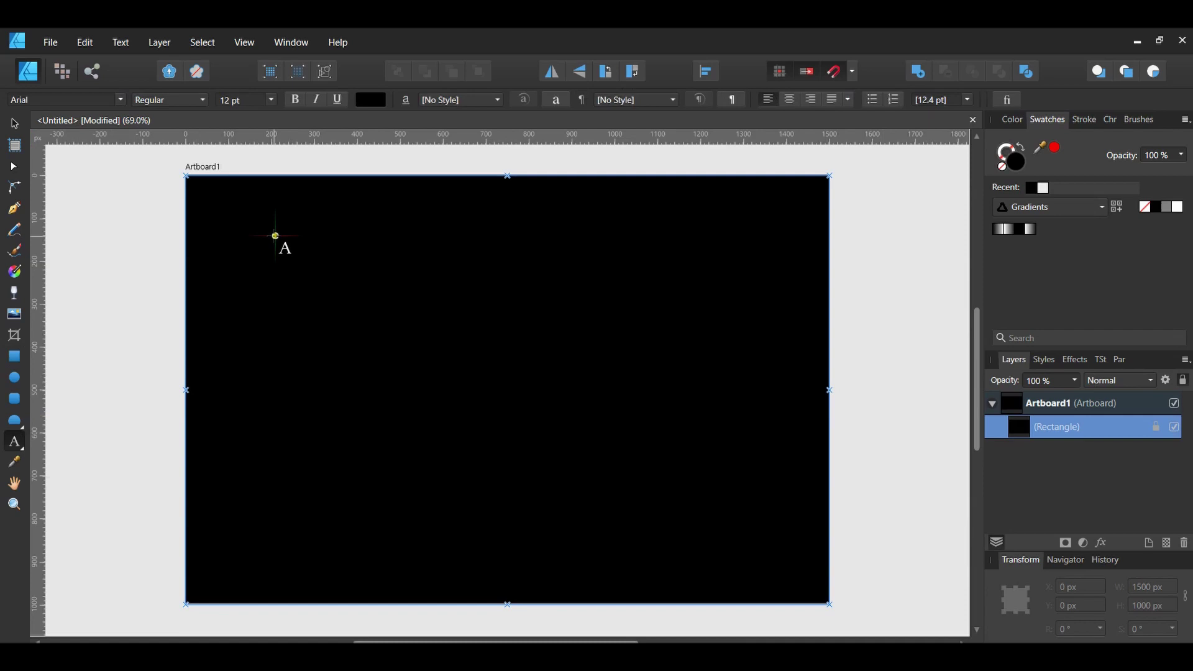
pyautogui.moveTo(275, 235); pyautogui.dragTo(327, 296)
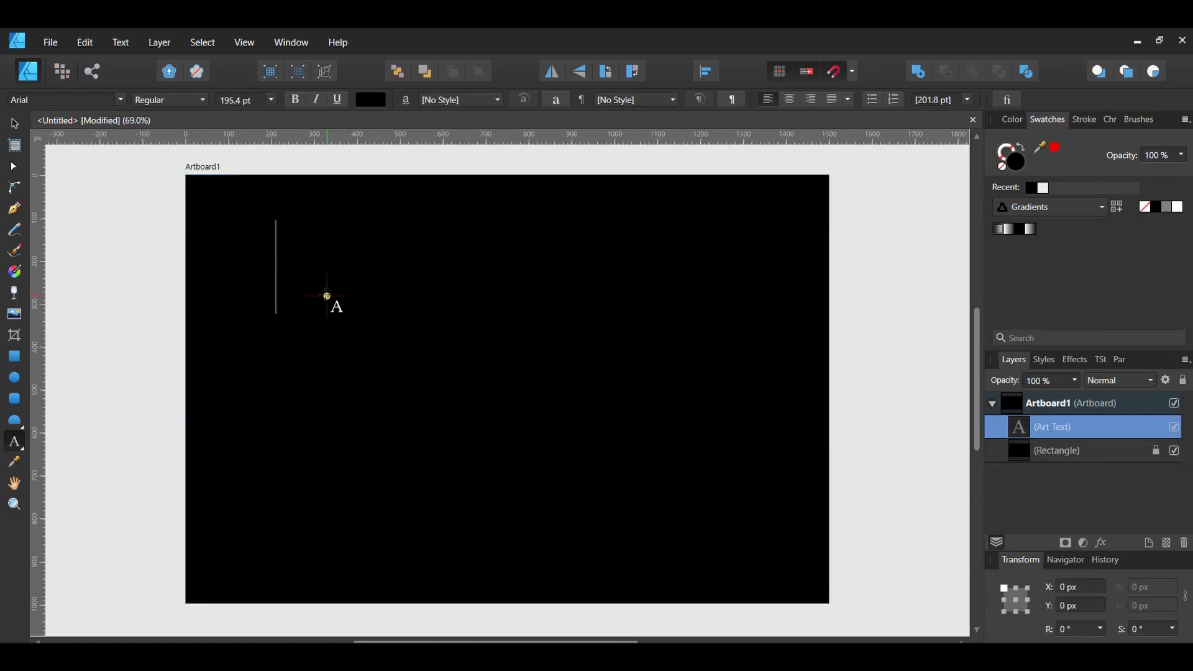
pyautogui.write("Don't")
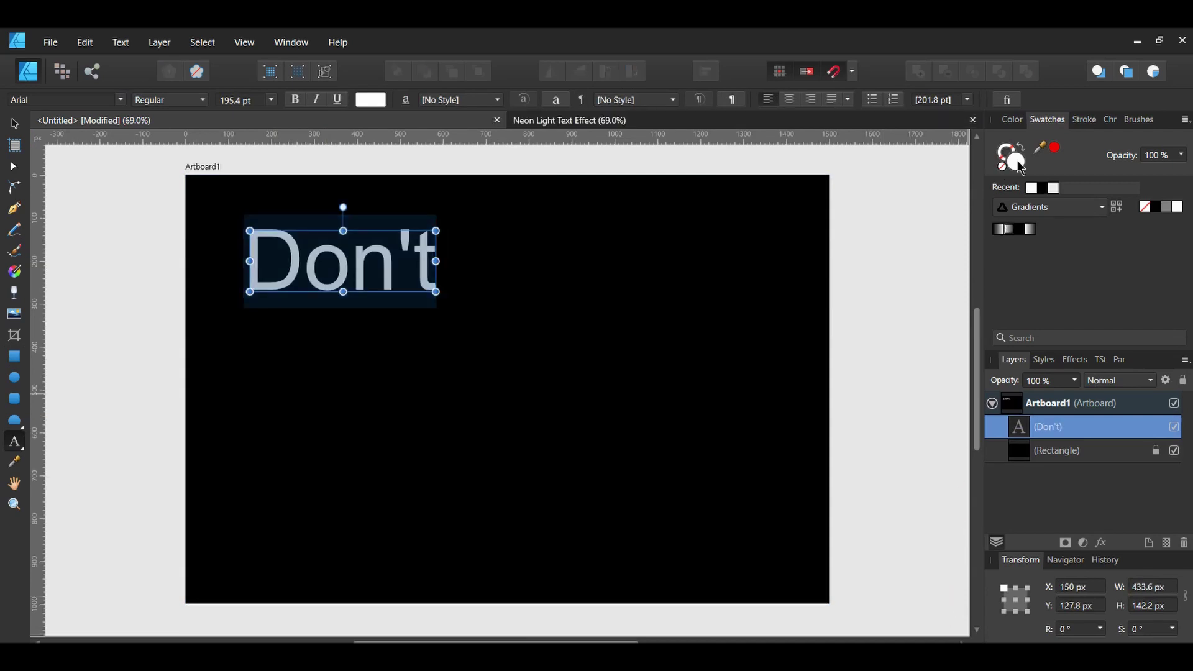
# - Set the Don't text fill colour to light blue #A0B7FE
pyautogui.doubleClick(1015, 162)
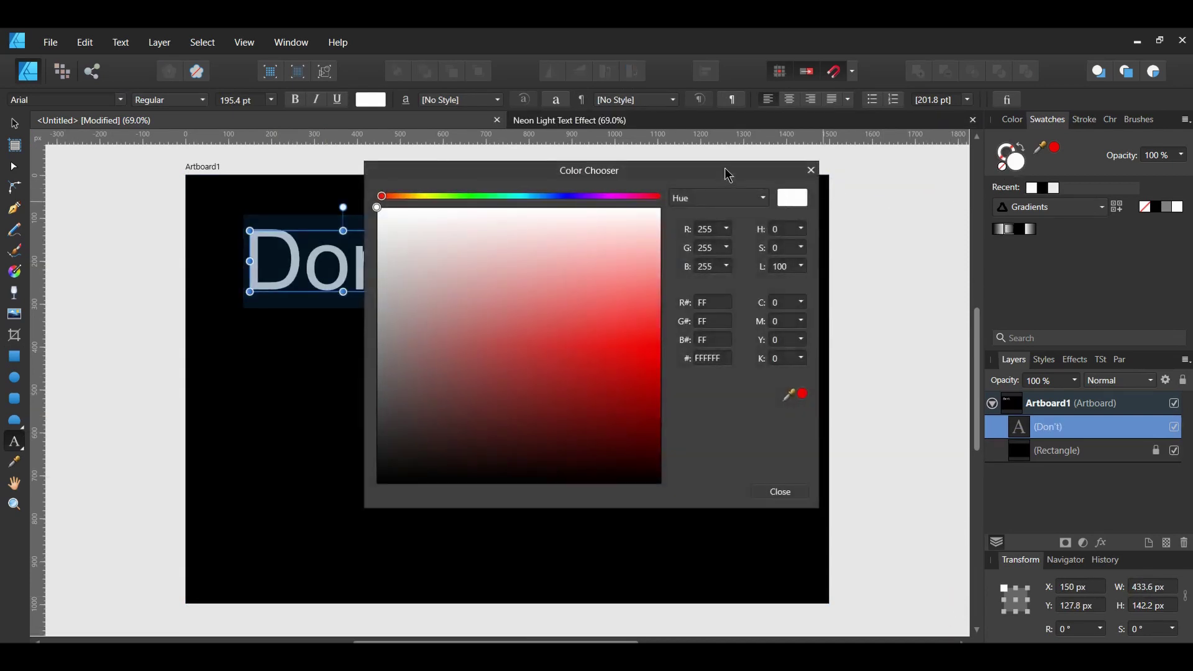
pyautogui.moveTo(724, 176); pyautogui.dragTo(940, 181)
pyautogui.click(926, 365)
pyautogui.write('A0B7FE')
pyautogui.press('Return')
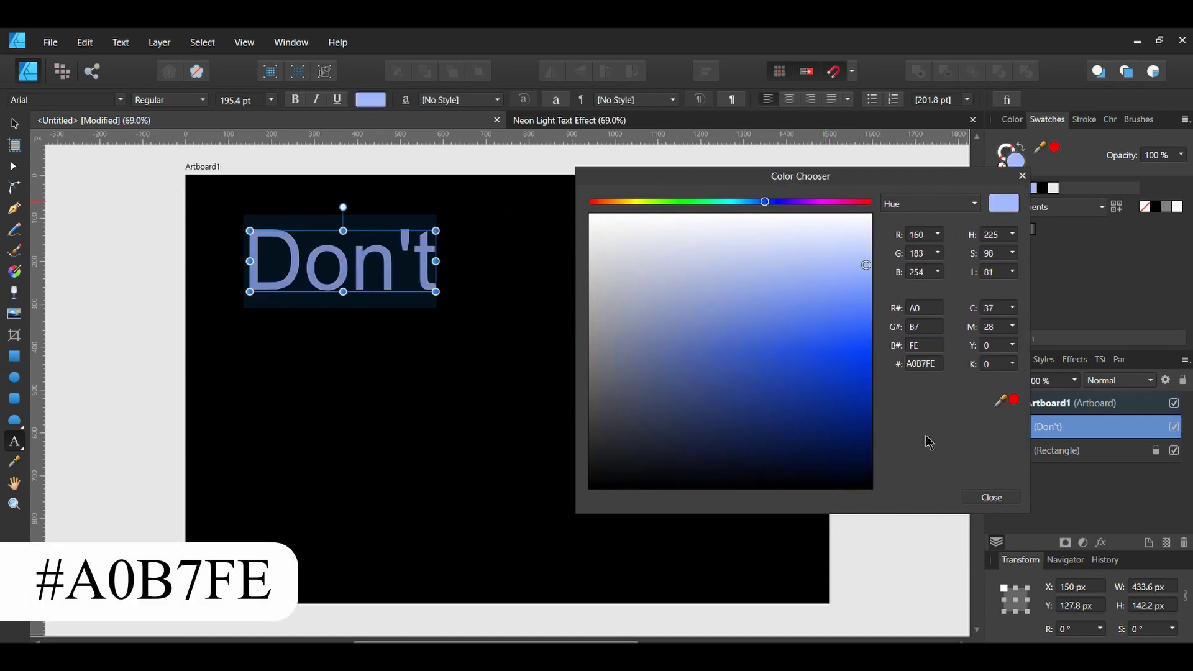
pyautogui.click(991, 500)
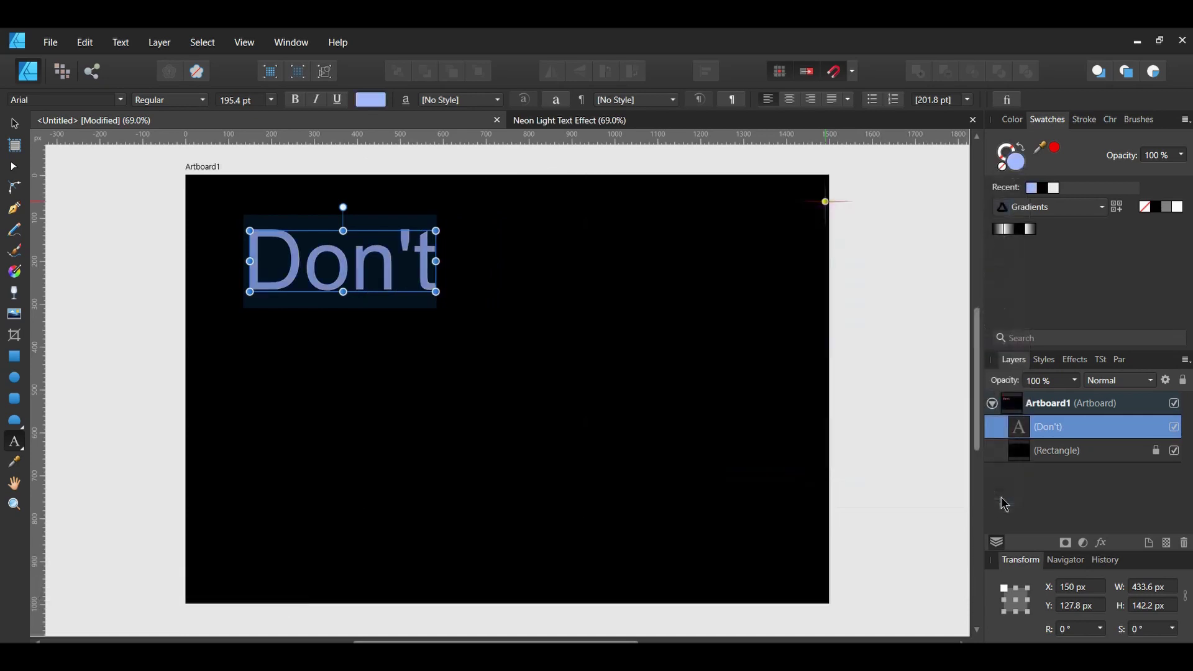
# - Set the Don't text outline colour to strong blue #1049FB
pyautogui.click(1012, 152)
pyautogui.doubleClick(1012, 151)
pyautogui.click(896, 385)
pyautogui.write('1049FB')
pyautogui.press('Return')
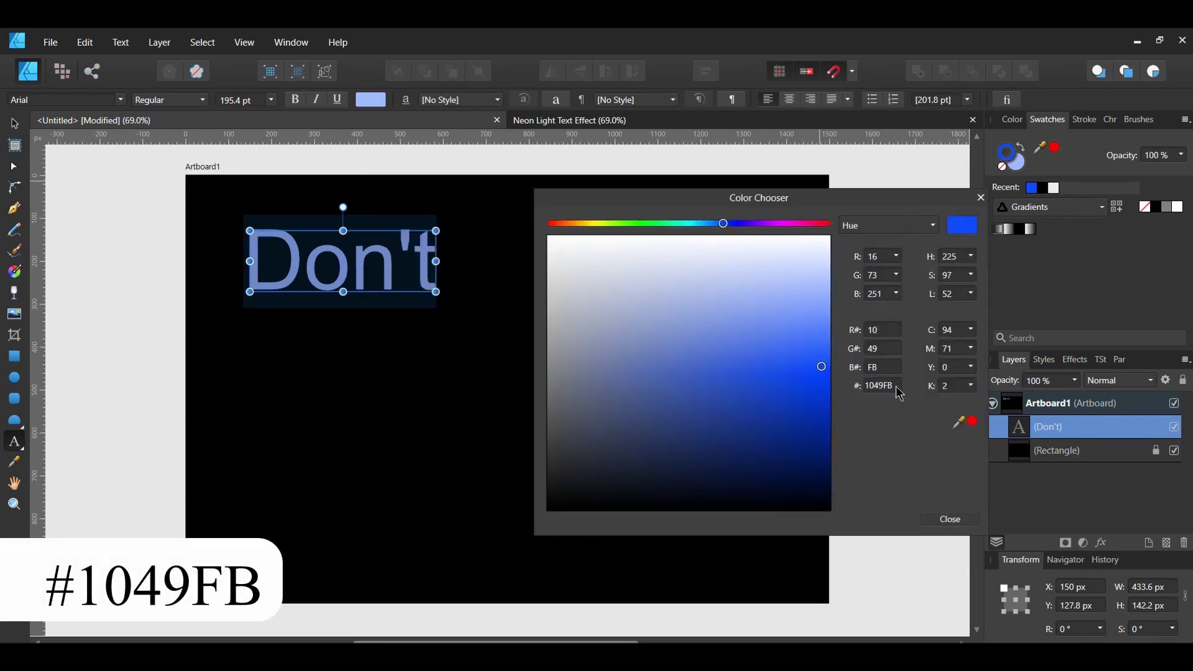
pyautogui.click(949, 519)
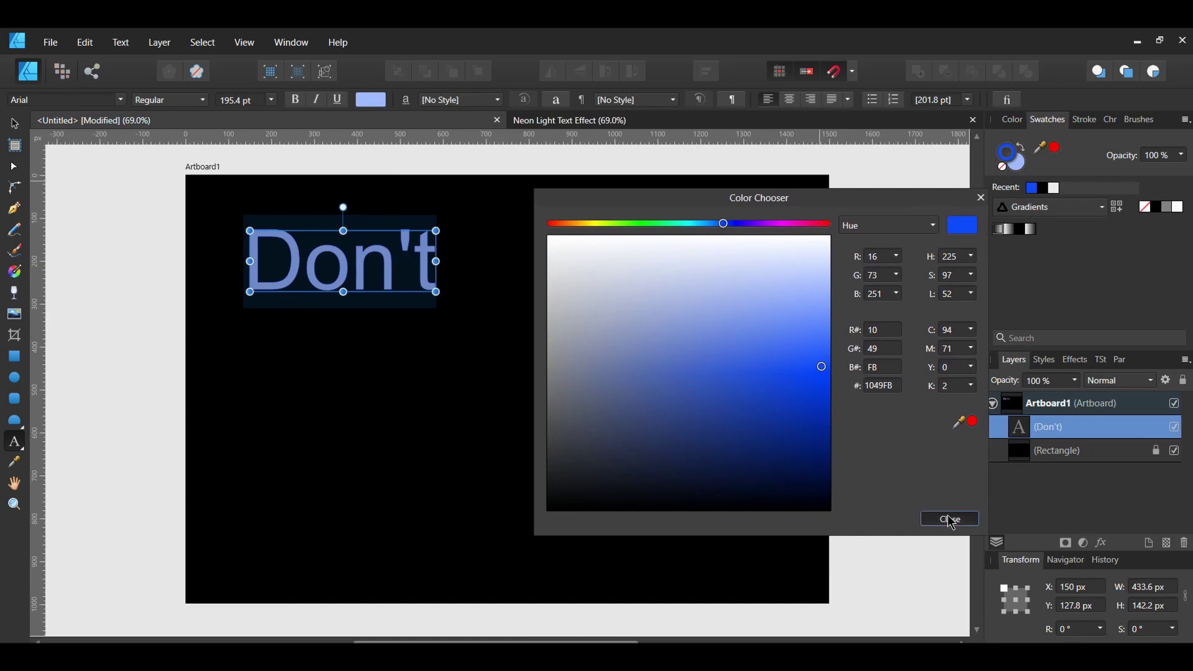
# - Make the text outline 13 pt wide and draw it behind the fill
pyautogui.click(1084, 119)
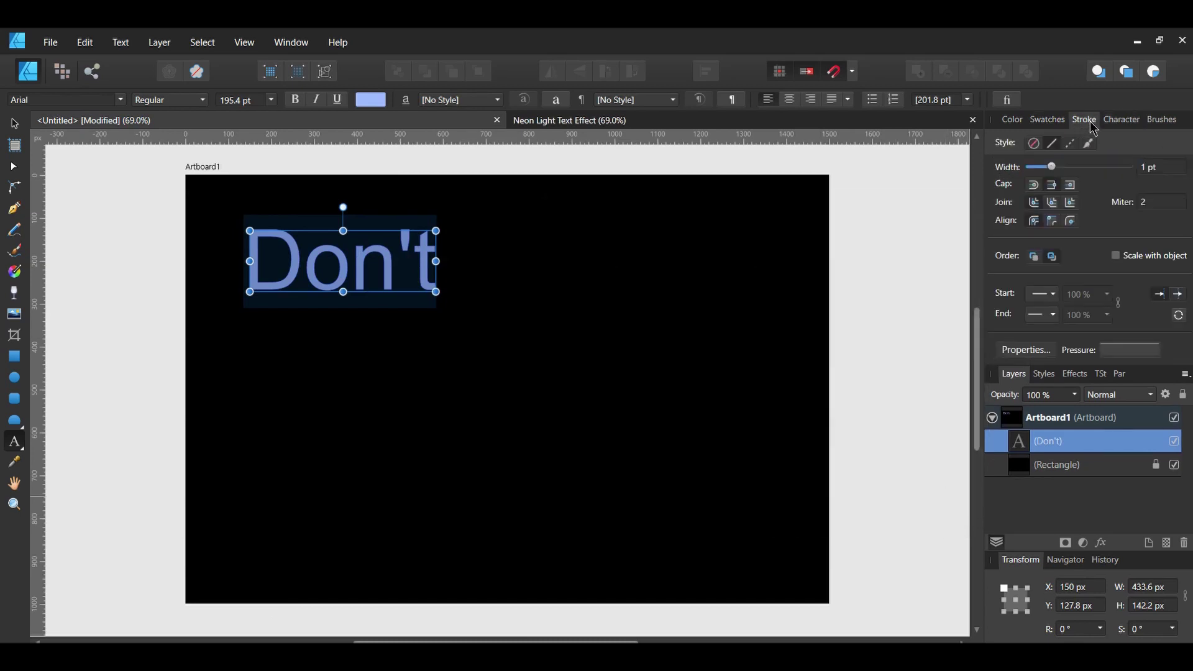
pyautogui.moveTo(1053, 167); pyautogui.dragTo(1069, 166)
pyautogui.click(1156, 167)
pyautogui.write('13')
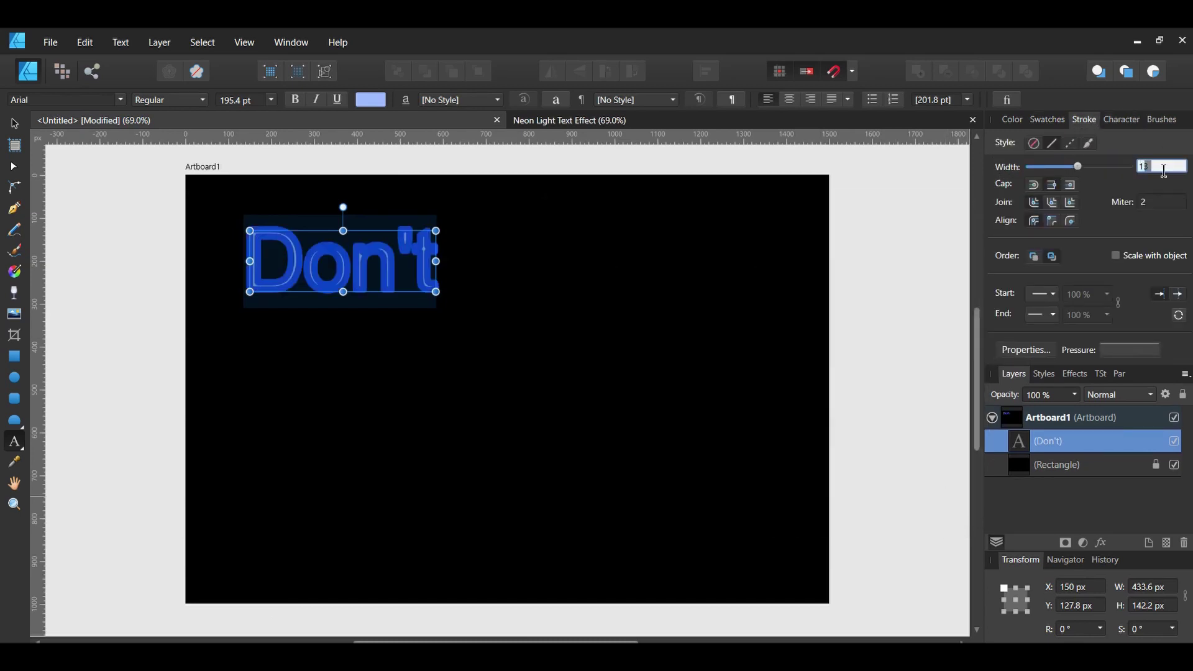
pyautogui.press('Return')
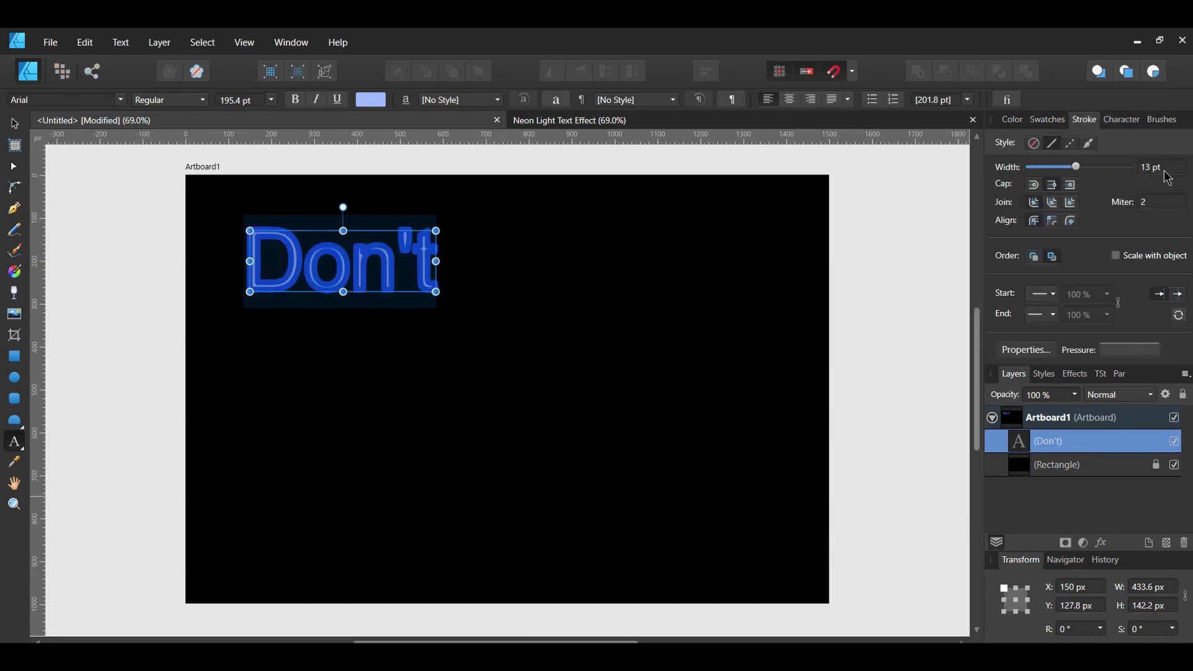
pyautogui.click(1035, 258)
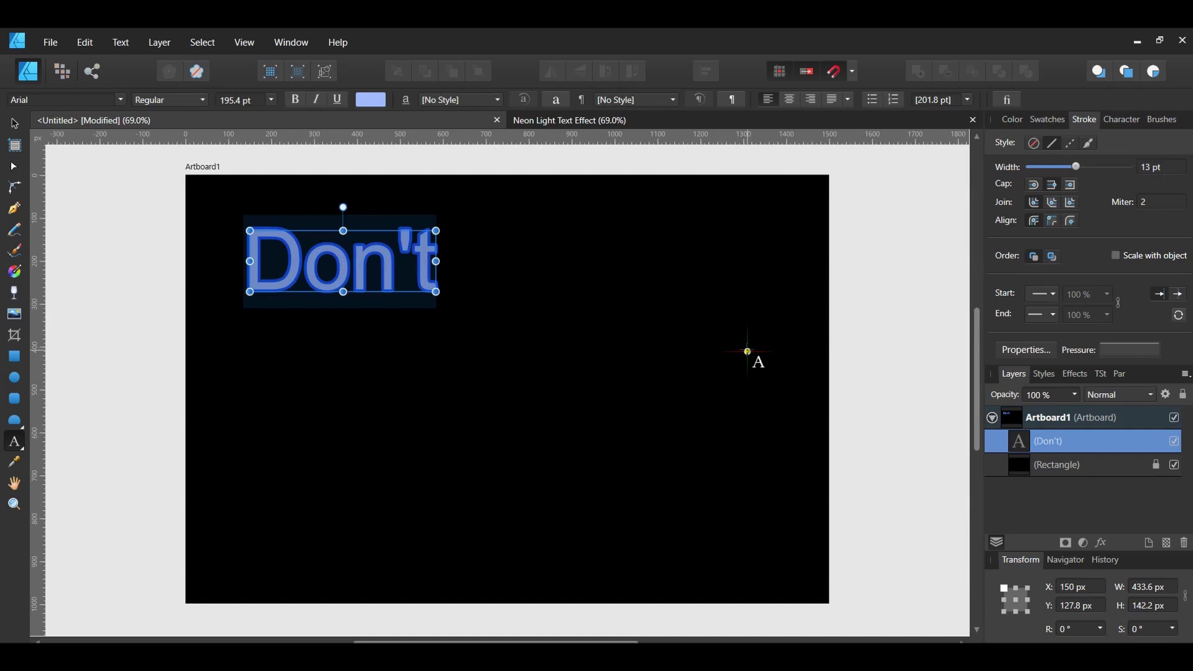
# - Duplicate the Don't text to its right, retype it as FORGET, and nudge it closer
pyautogui.click(15, 123)
pyautogui.moveTo(337, 264); pyautogui.dragTo(576, 263)
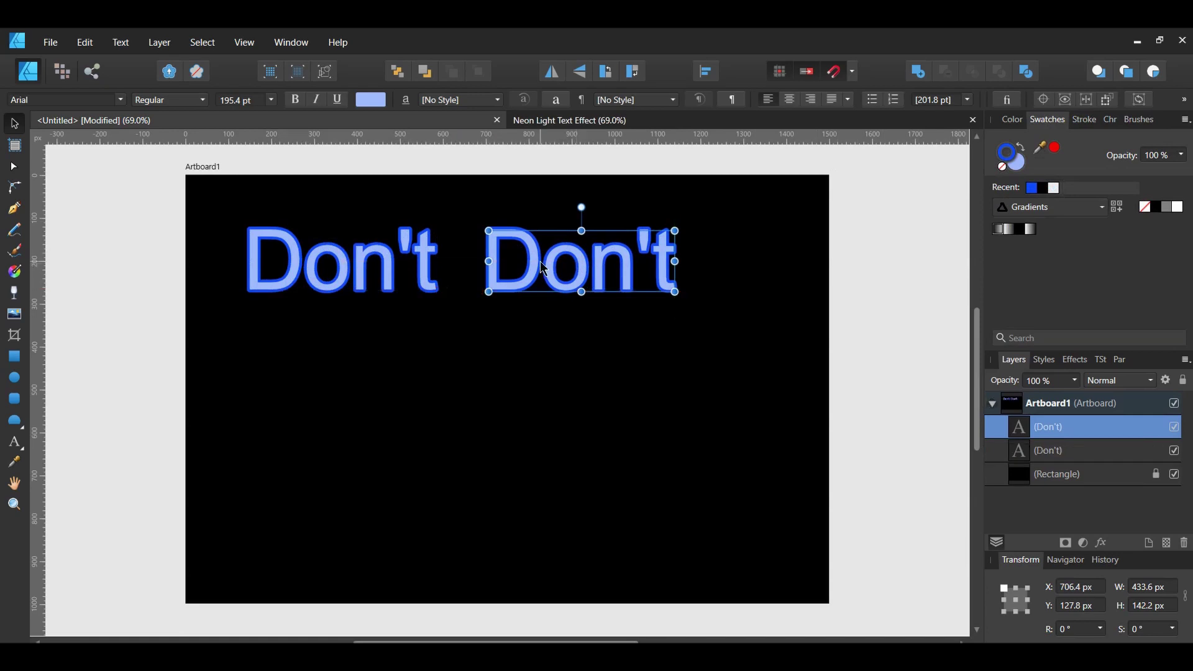
pyautogui.press('t')
pyautogui.doubleClick(540, 261)
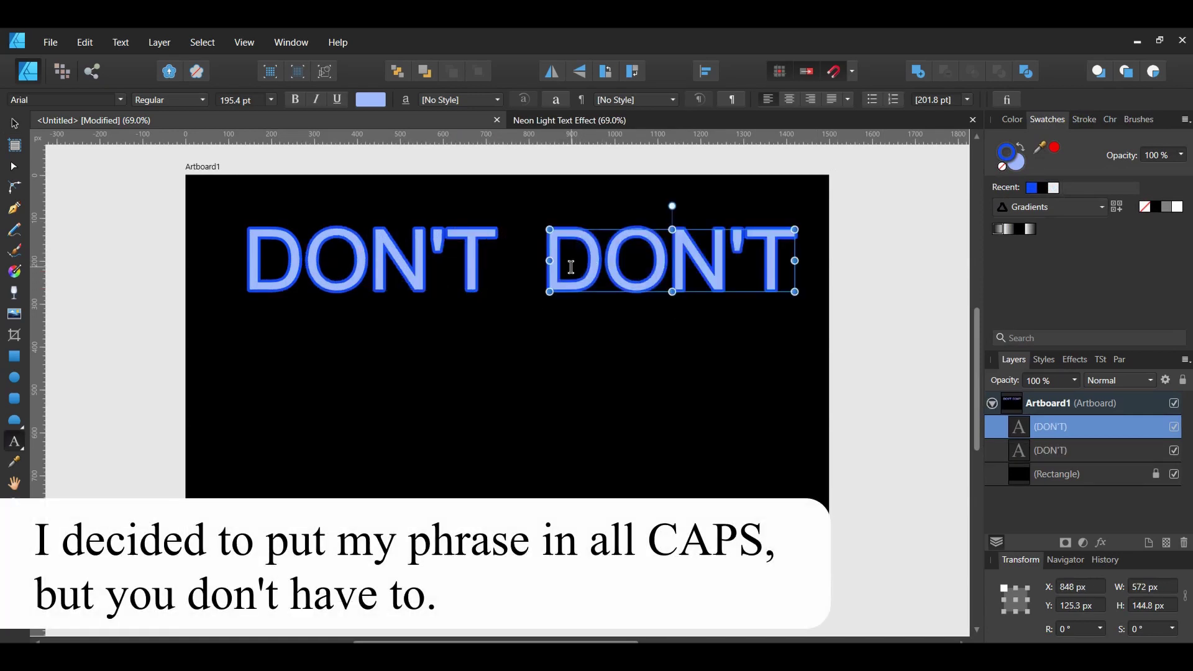
pyautogui.doubleClick(571, 267)
pyautogui.write('FORGET')
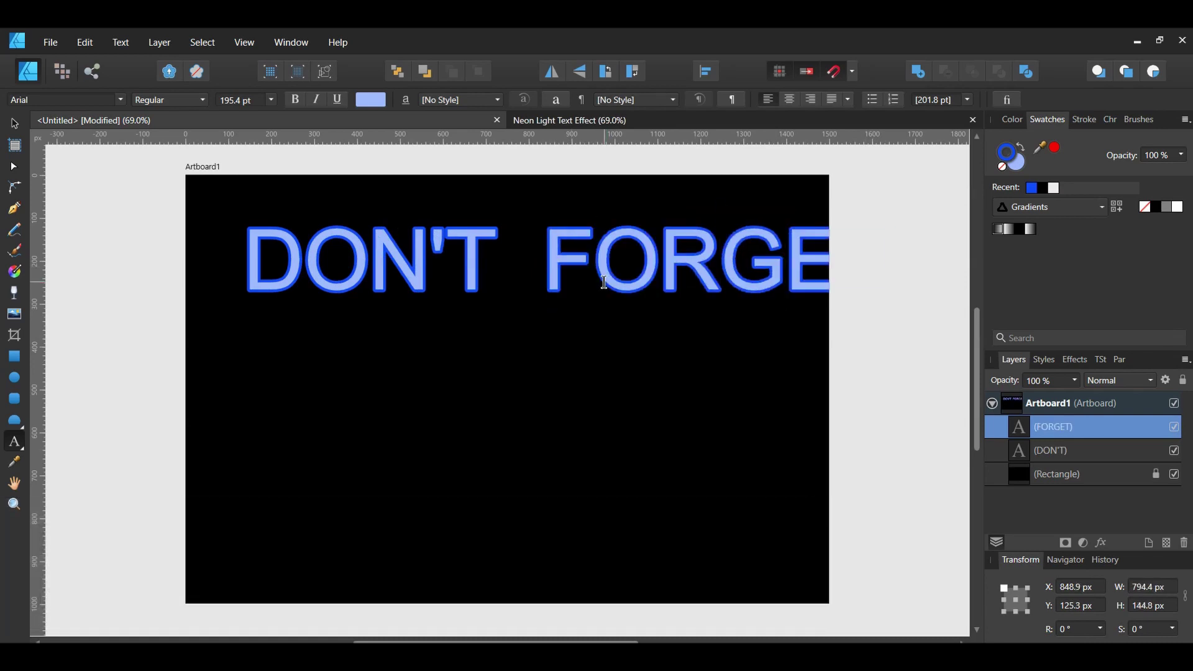
pyautogui.press('Escape')
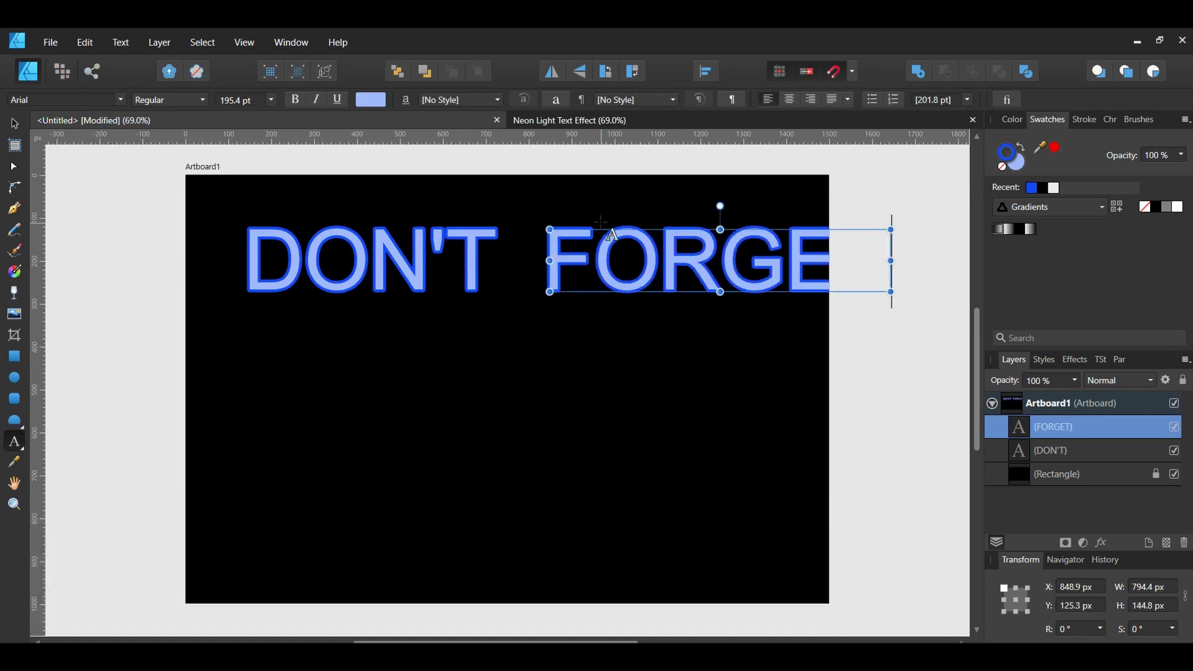
pyautogui.moveTo(612, 228); pyautogui.dragTo(577, 227)
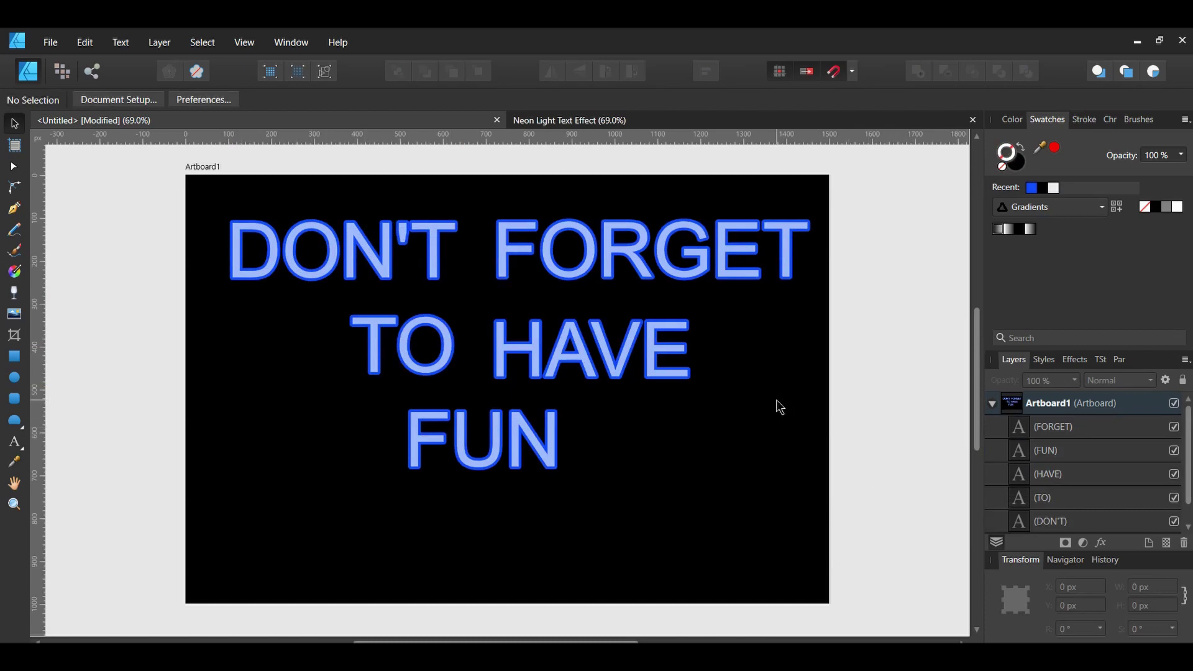
# - Select all five words and apply the Neon One font, found by searching 'NEO'
pyautogui.moveTo(145, 193); pyautogui.dragTo(898, 513)
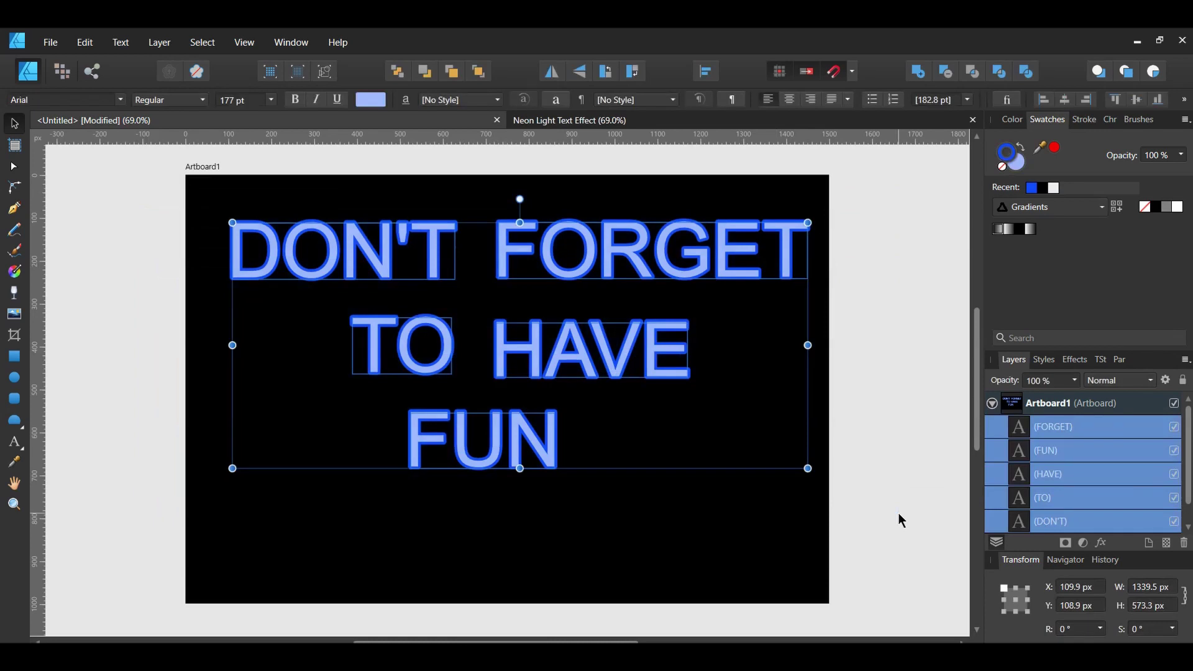
pyautogui.click(99, 101)
pyautogui.write('NEO')
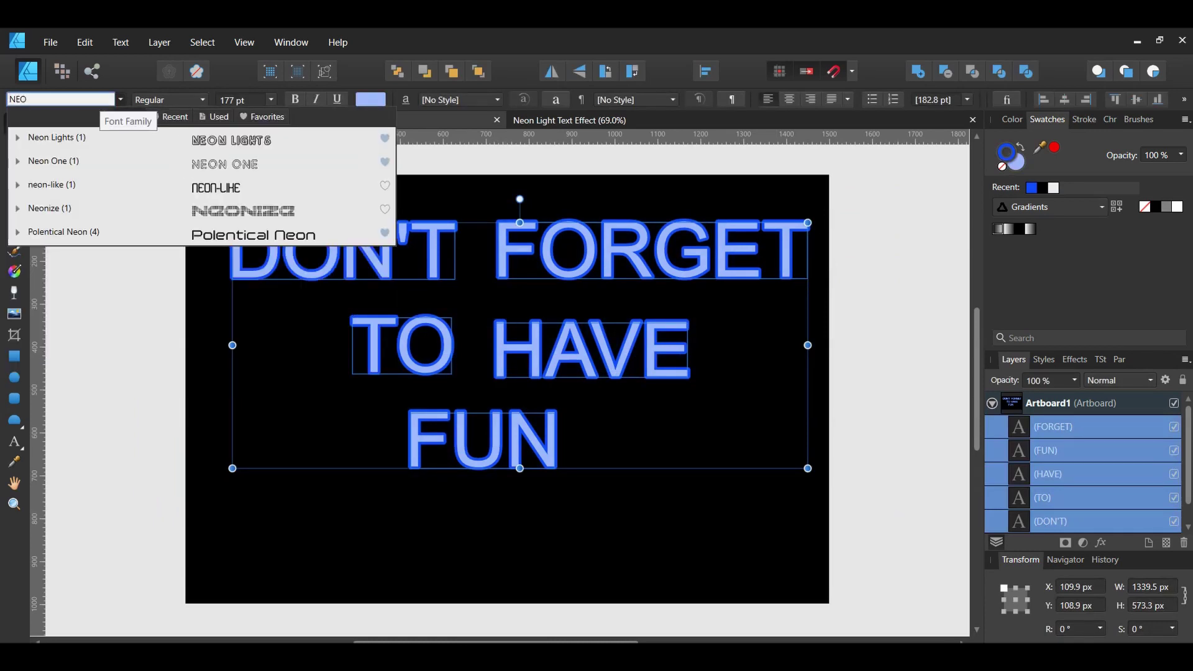
pyautogui.click(79, 167)
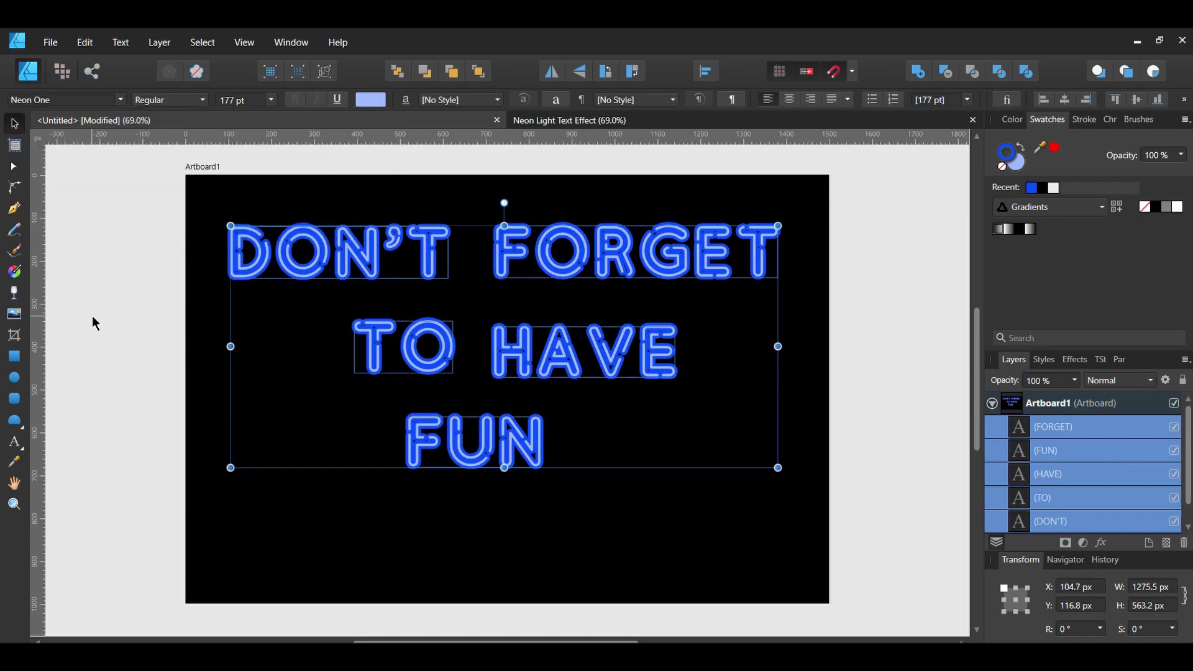
# - Group the five selected words with Ctrl+G and align the group horizontally centred
pyautogui.moveTo(111, 184); pyautogui.dragTo(800, 509)
pyautogui.hotkey('ctrl', 'g')
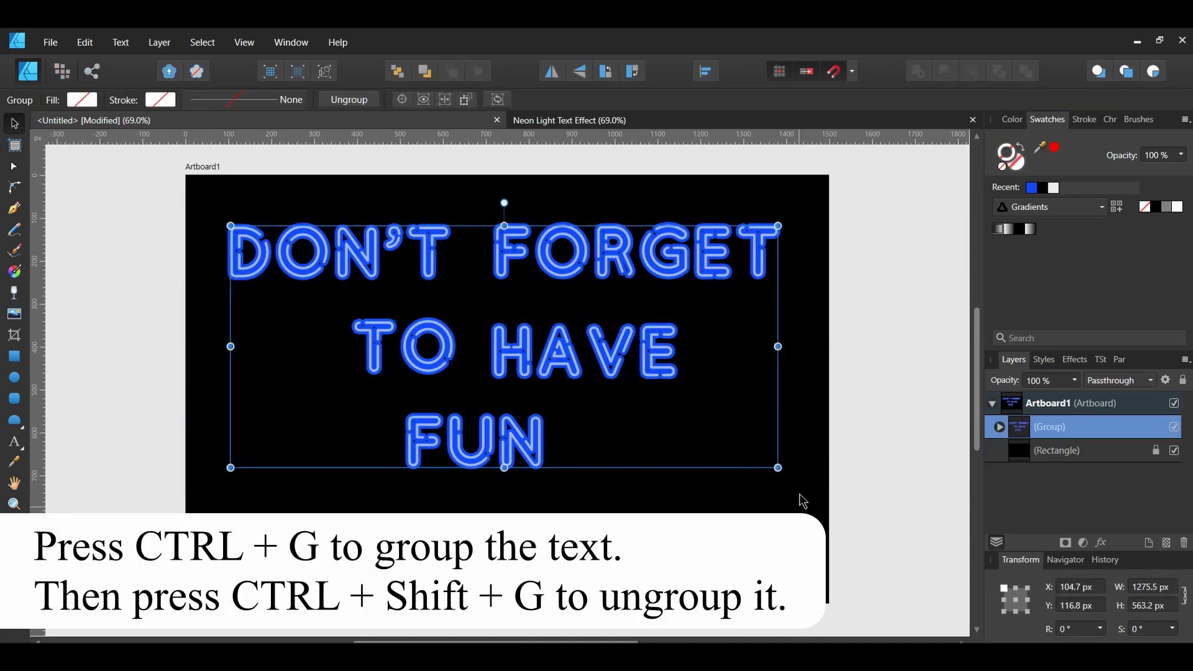
pyautogui.click(705, 71)
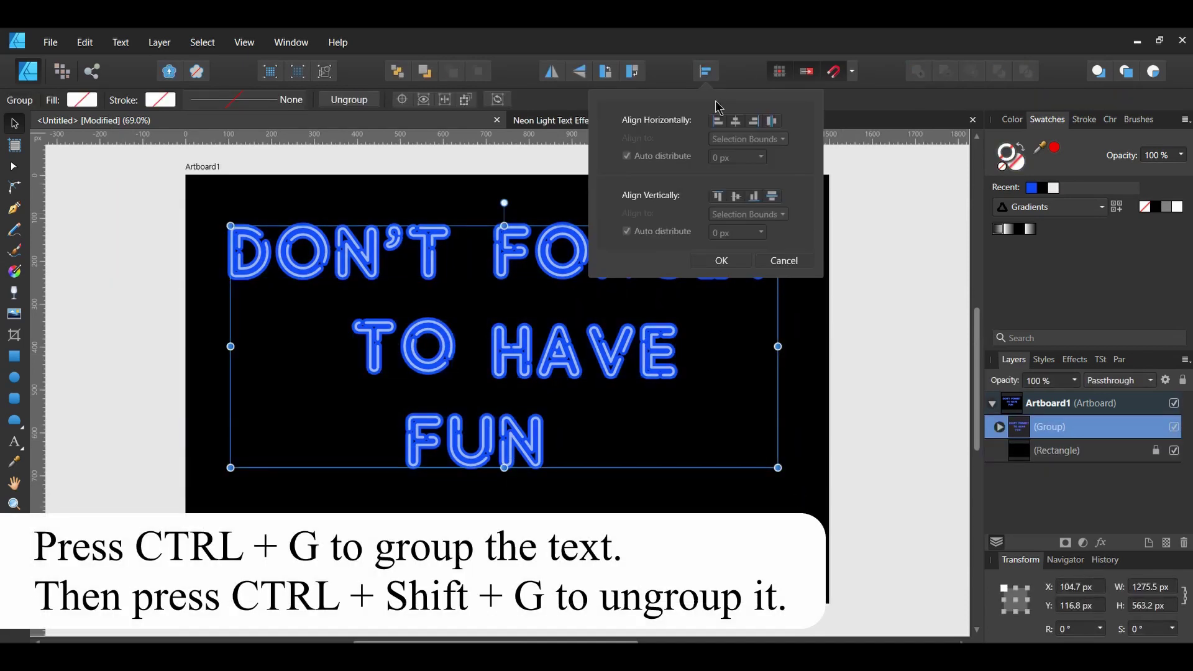
pyautogui.click(737, 123)
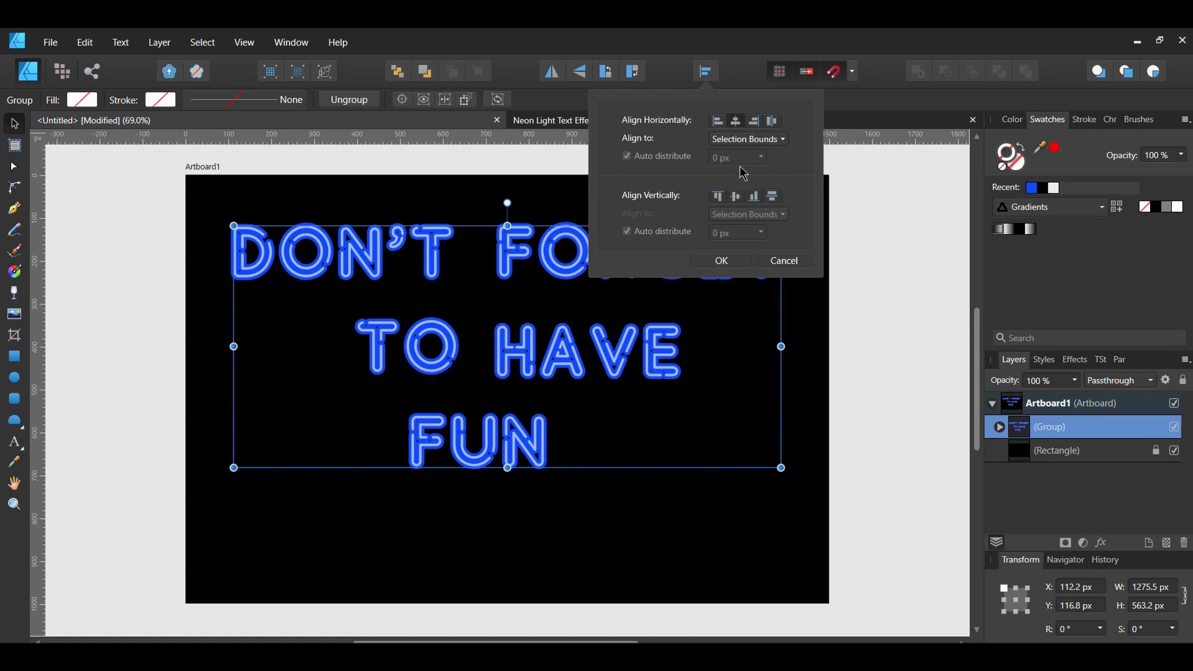
pyautogui.click(721, 260)
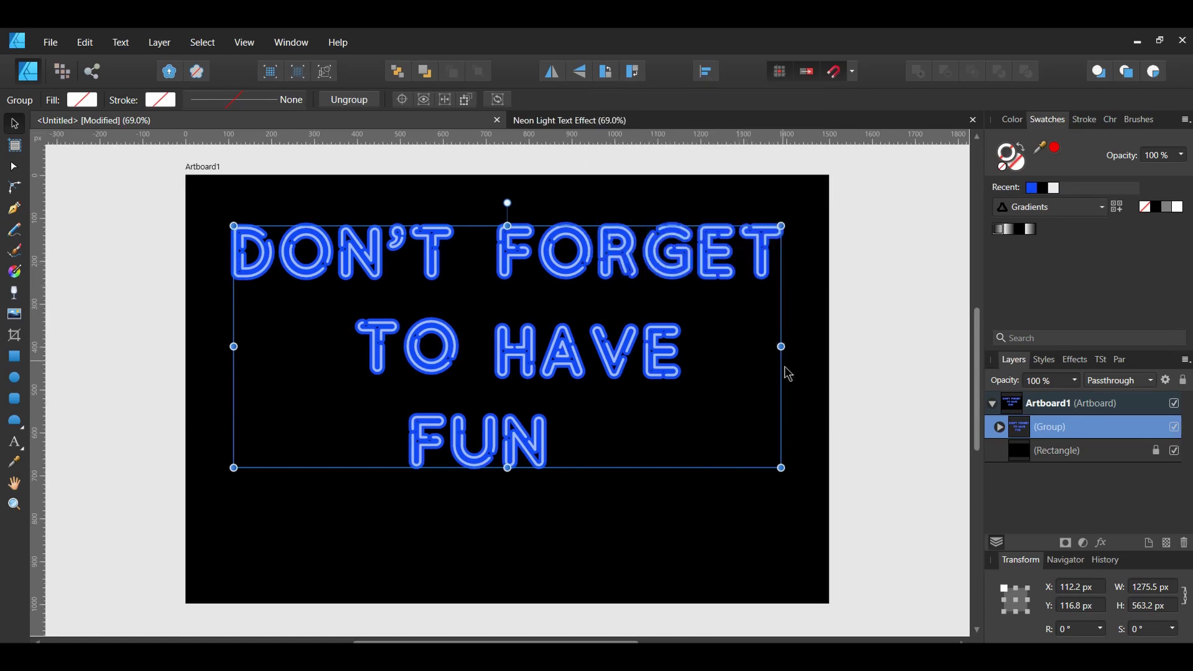
# - Ungroup the words, convert them to curves, then ungroup into 20 individual letter shapes
pyautogui.hotkey('ctrl', 'shift', 'g')
pyautogui.rightClick(614, 372)
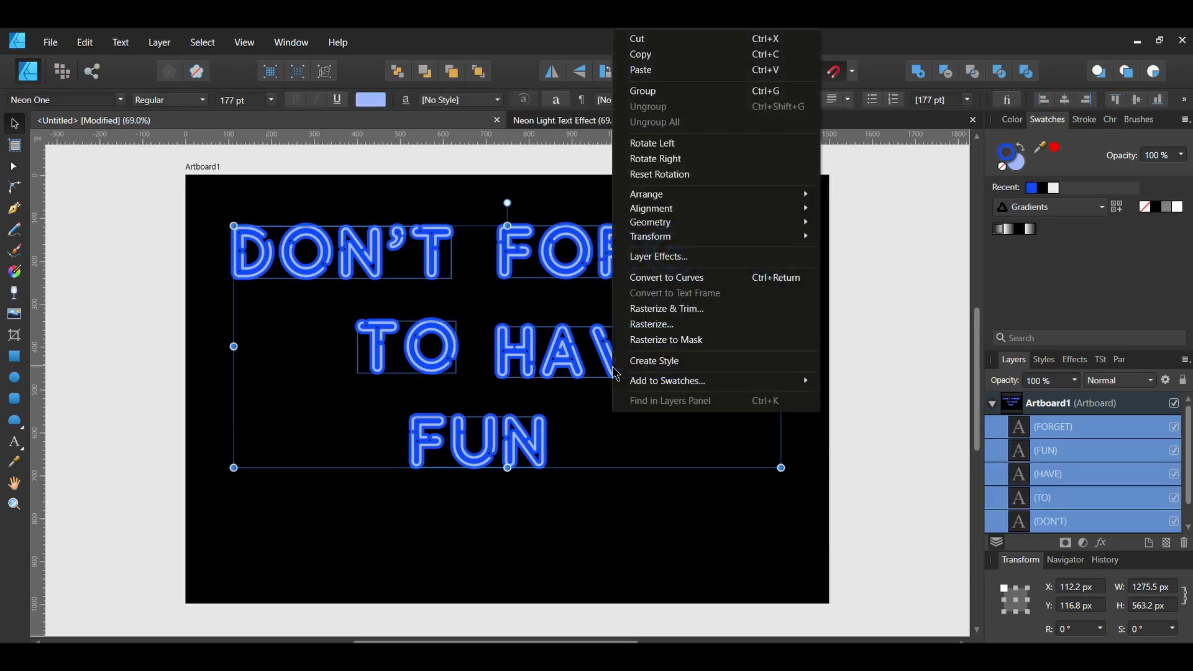
pyautogui.click(648, 280)
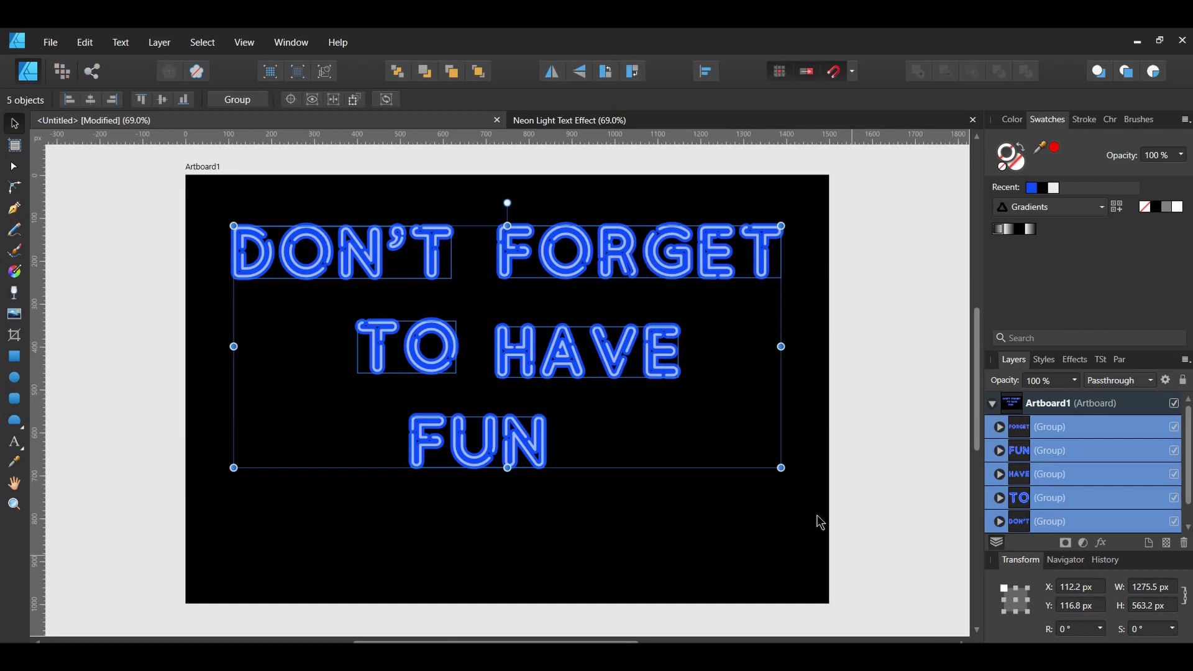
pyautogui.rightClick(664, 375)
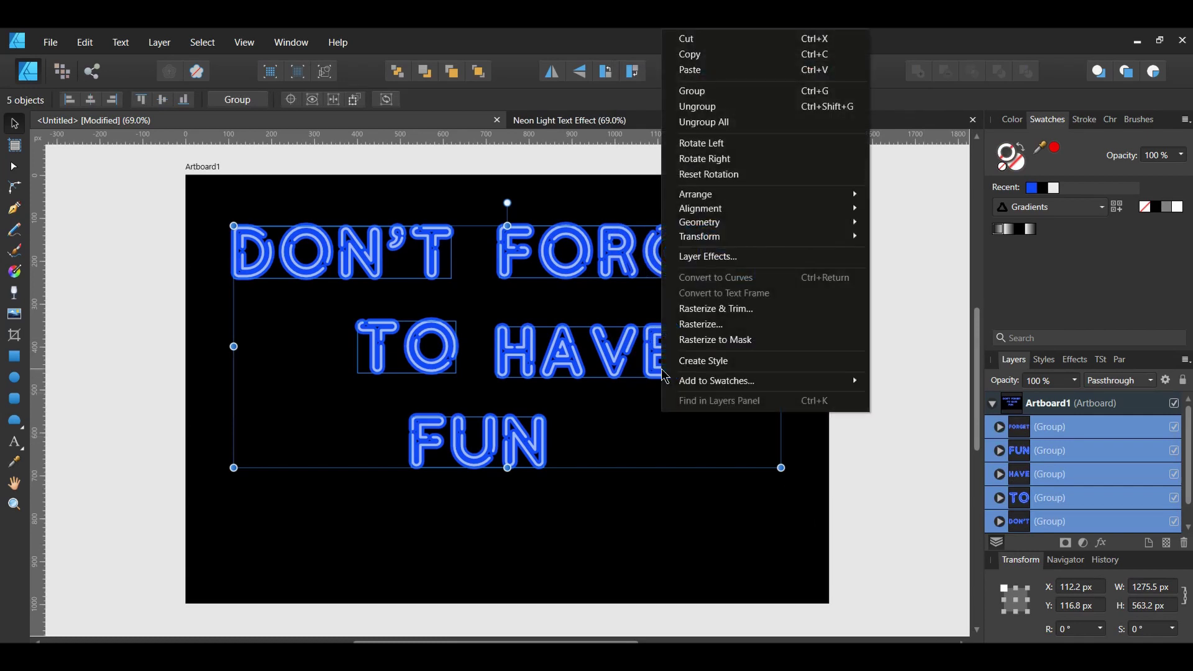
pyautogui.click(710, 108)
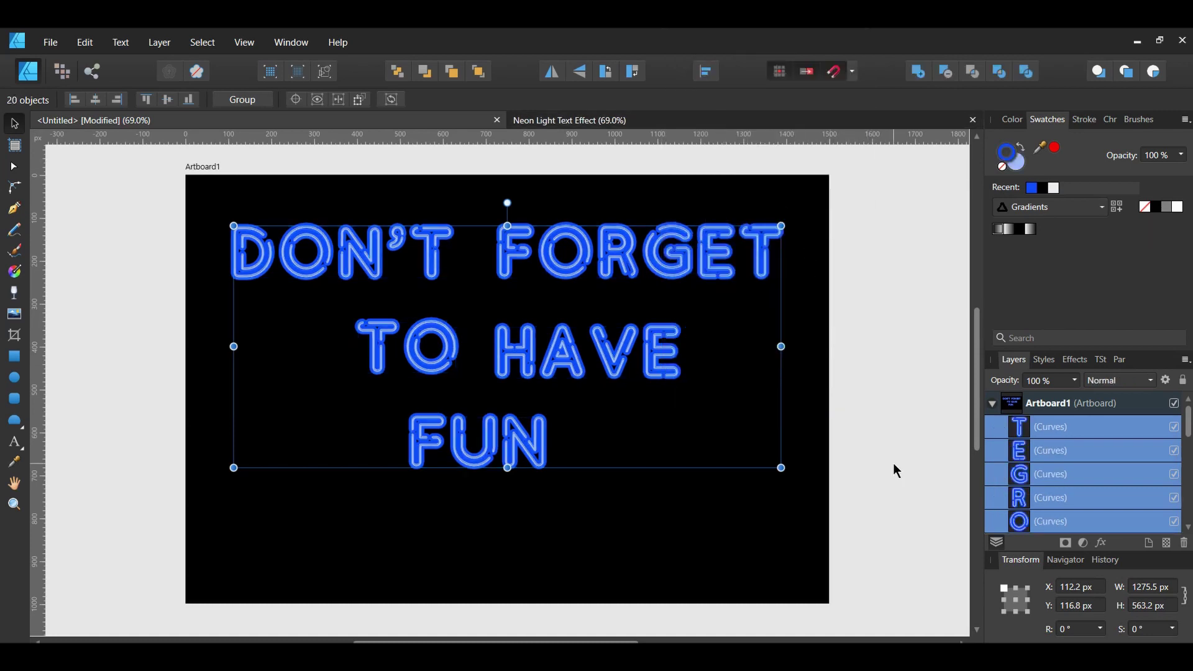
# - Expand the letters' strokes via Layer > Expand Stroke and regroup the resulting curves
pyautogui.click(159, 42)
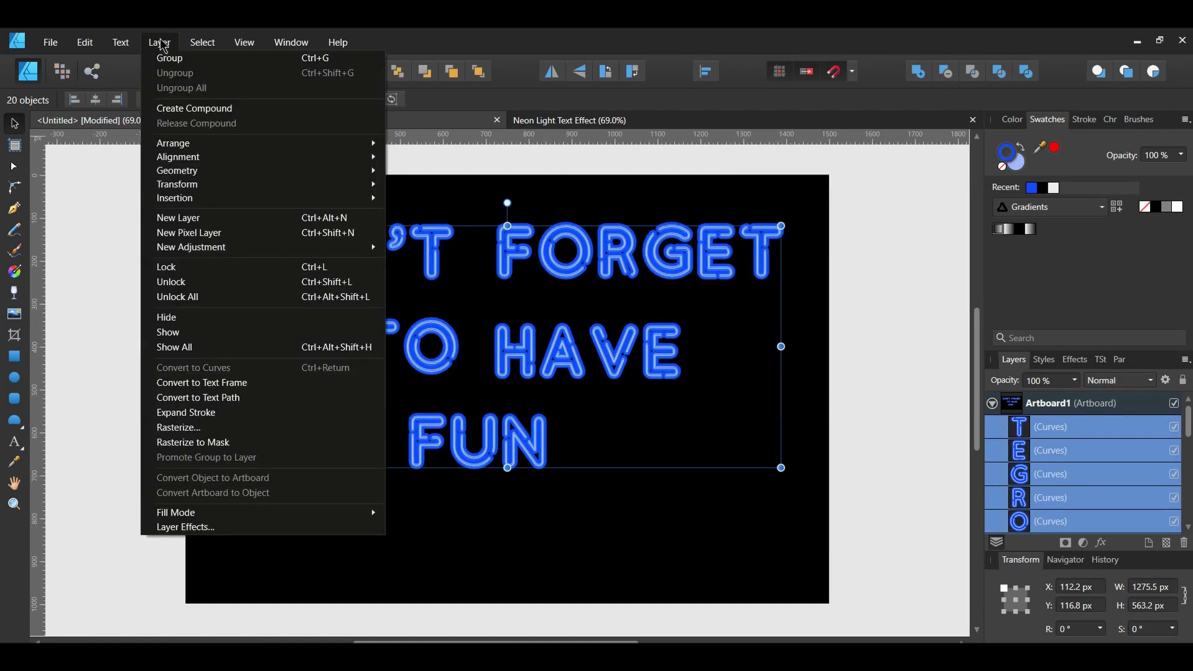
pyautogui.click(247, 413)
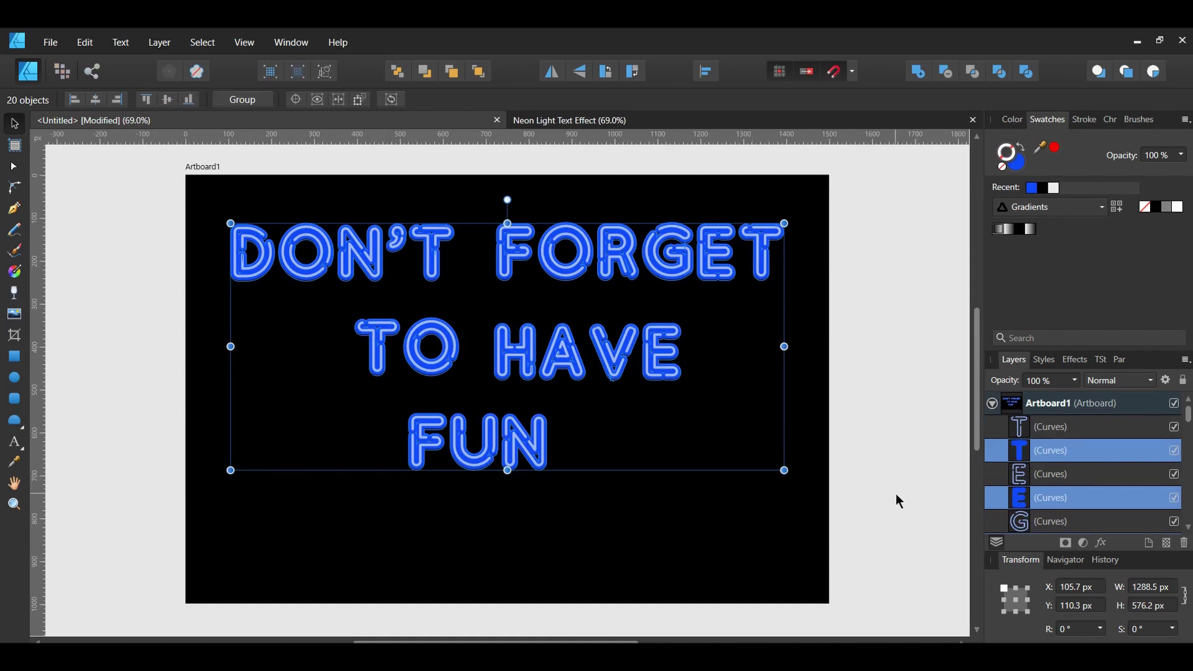
pyautogui.hotkey('ctrl', 'g')
pyautogui.scroll(-2, 1110, 472)
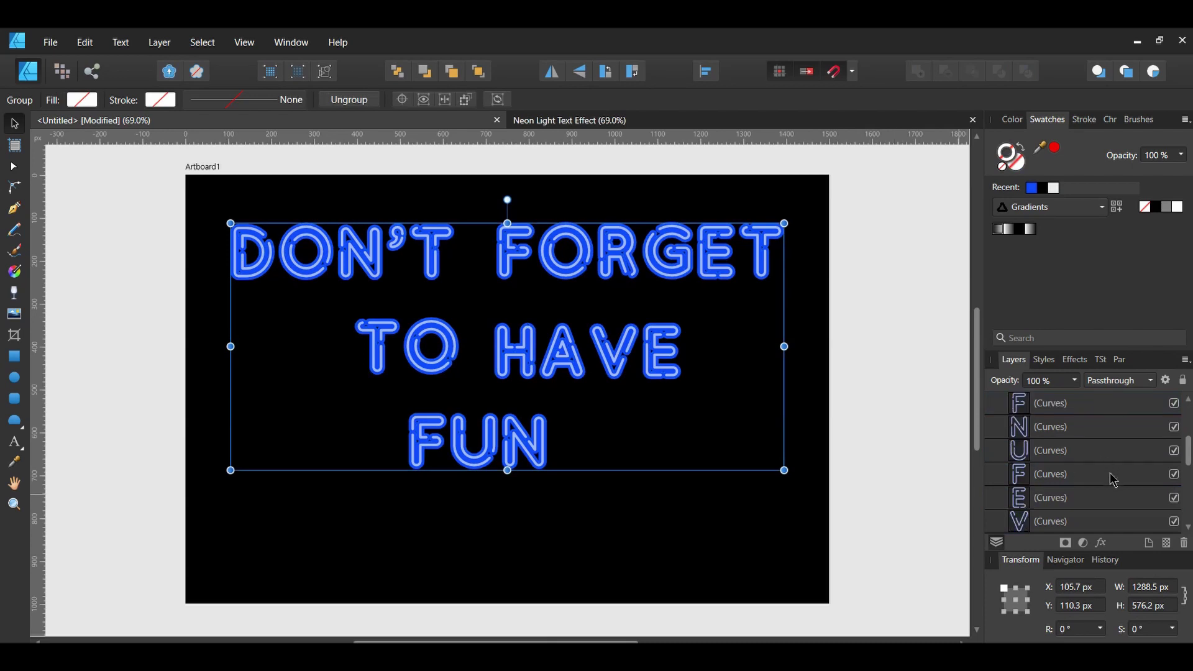
pyautogui.hotkey('ctrl', 'shift', 'g')
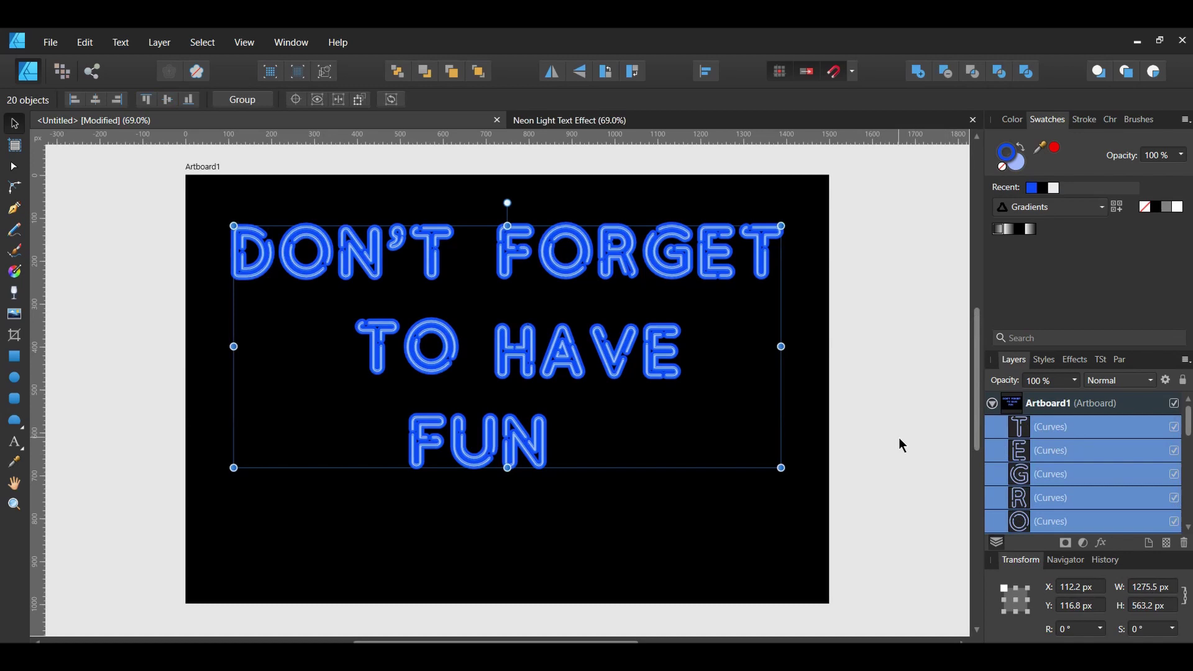
pyautogui.hotkey('ctrl', 'g')
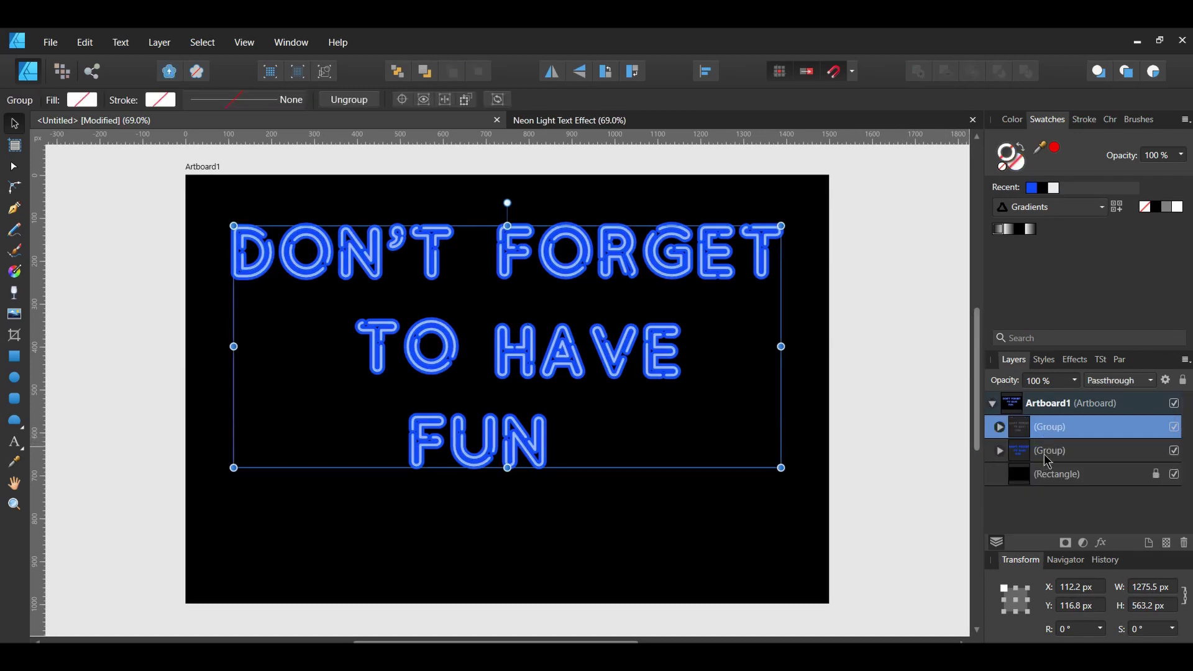
# - Give the second letter group a 10 px Gaussian blur
pyautogui.click(1049, 459)
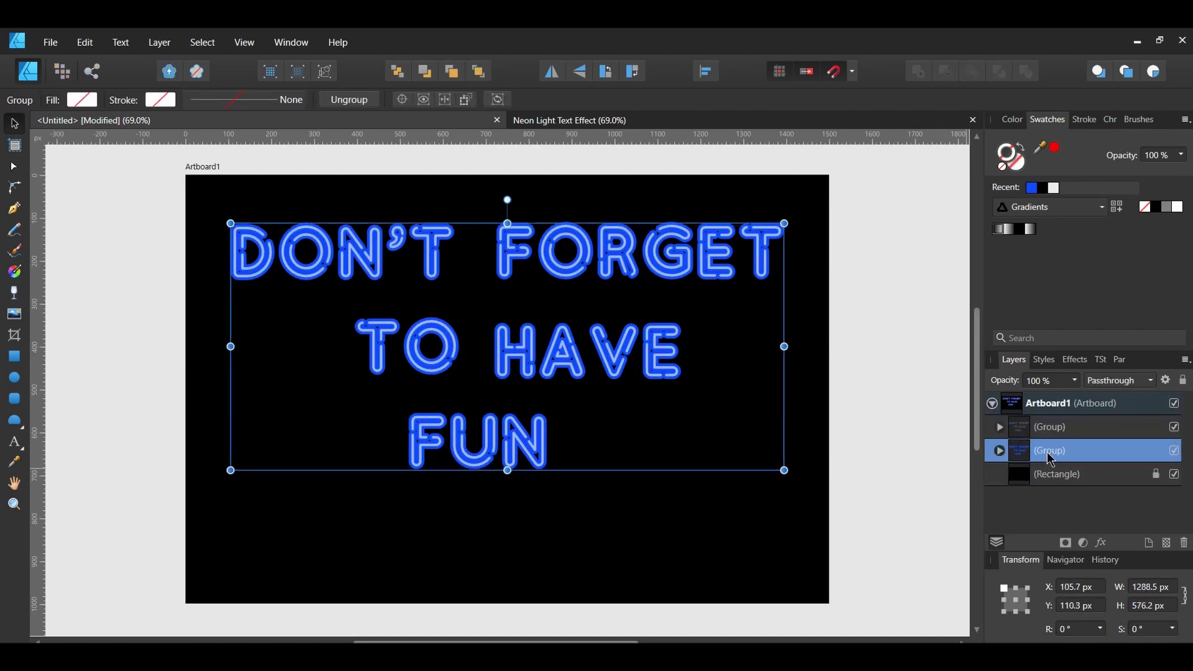
pyautogui.click(1101, 544)
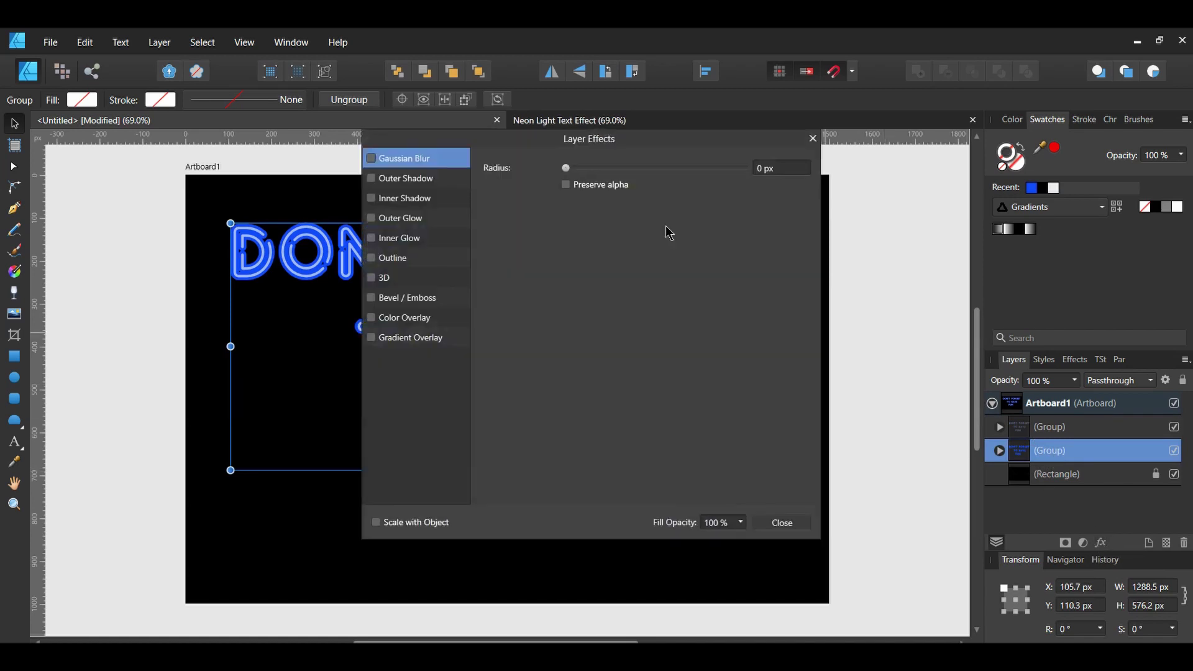
pyautogui.moveTo(593, 143); pyautogui.dragTo(927, 167)
pyautogui.click(704, 181)
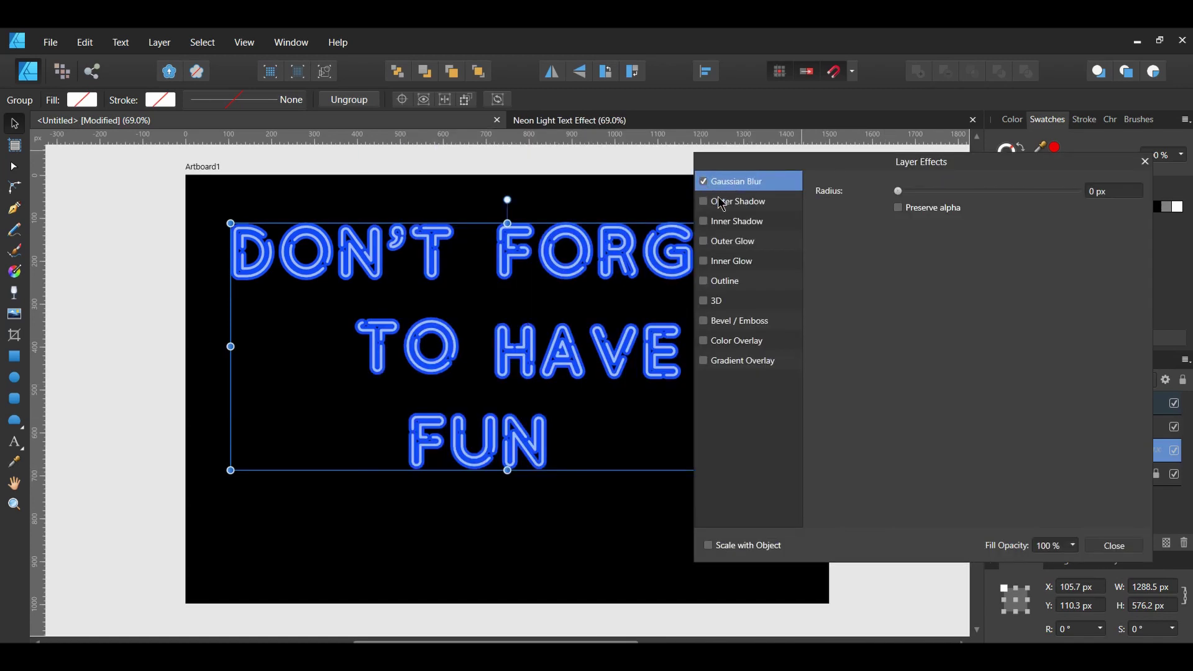
pyautogui.click(1115, 190)
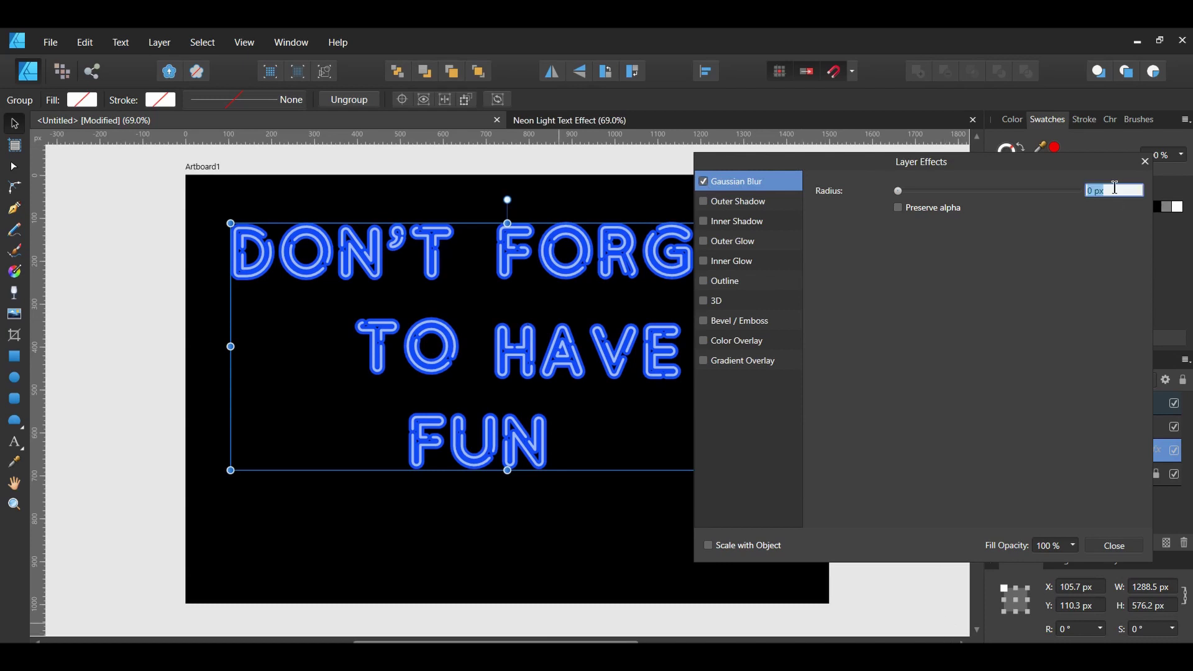
pyautogui.write('10')
pyautogui.press('Tab')
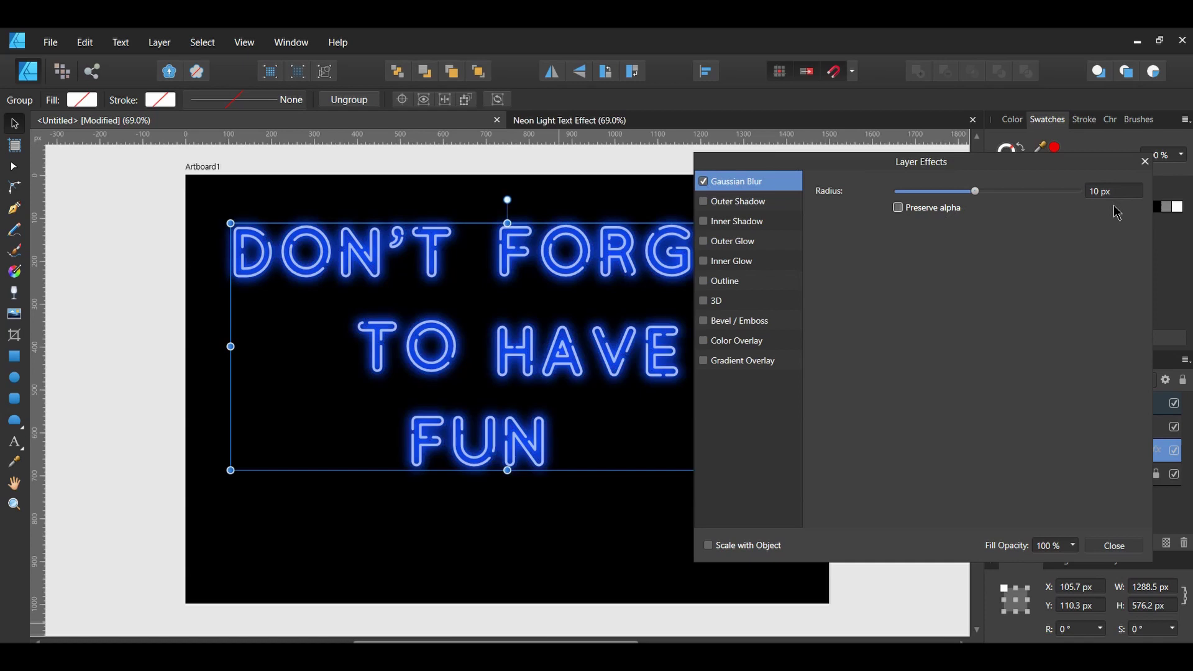
pyautogui.click(1115, 547)
# - Set the top letter group's Gaussian blur radius to 0.5 px
pyautogui.click(1063, 431)
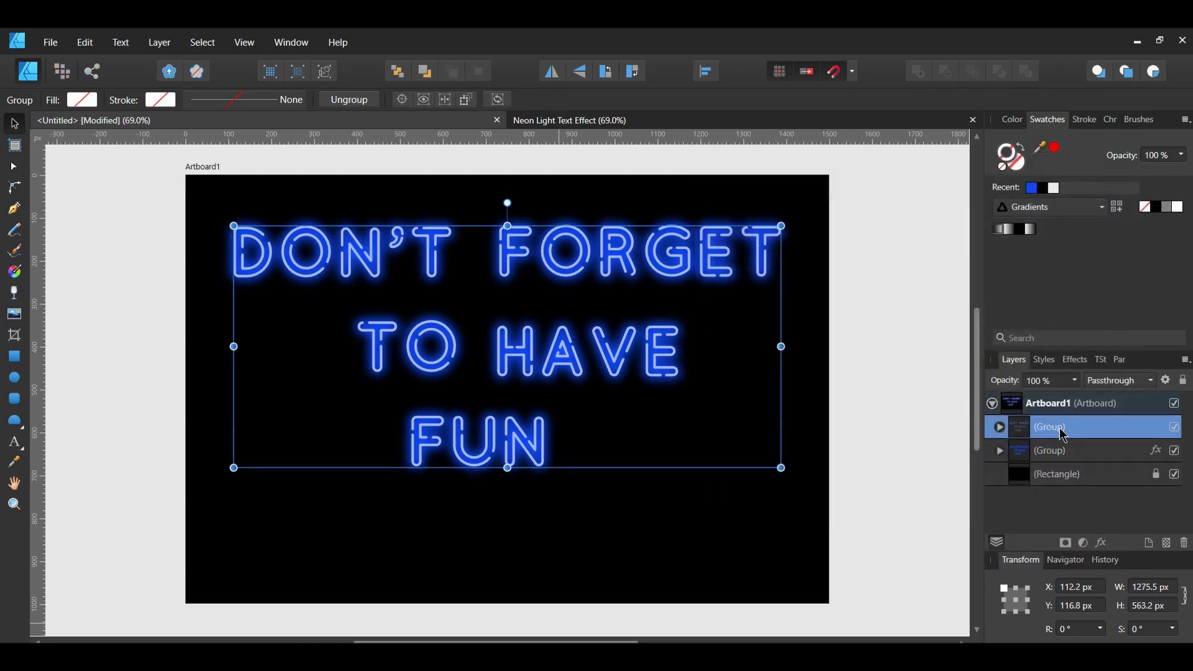
pyautogui.click(1102, 544)
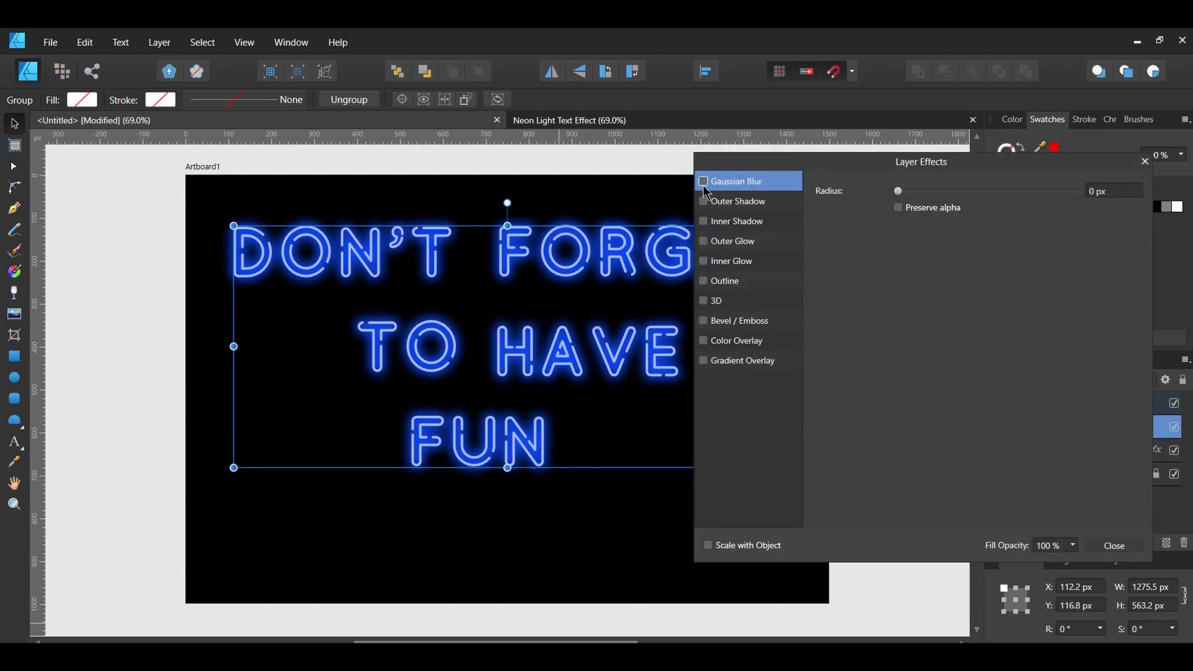
pyautogui.click(1104, 192)
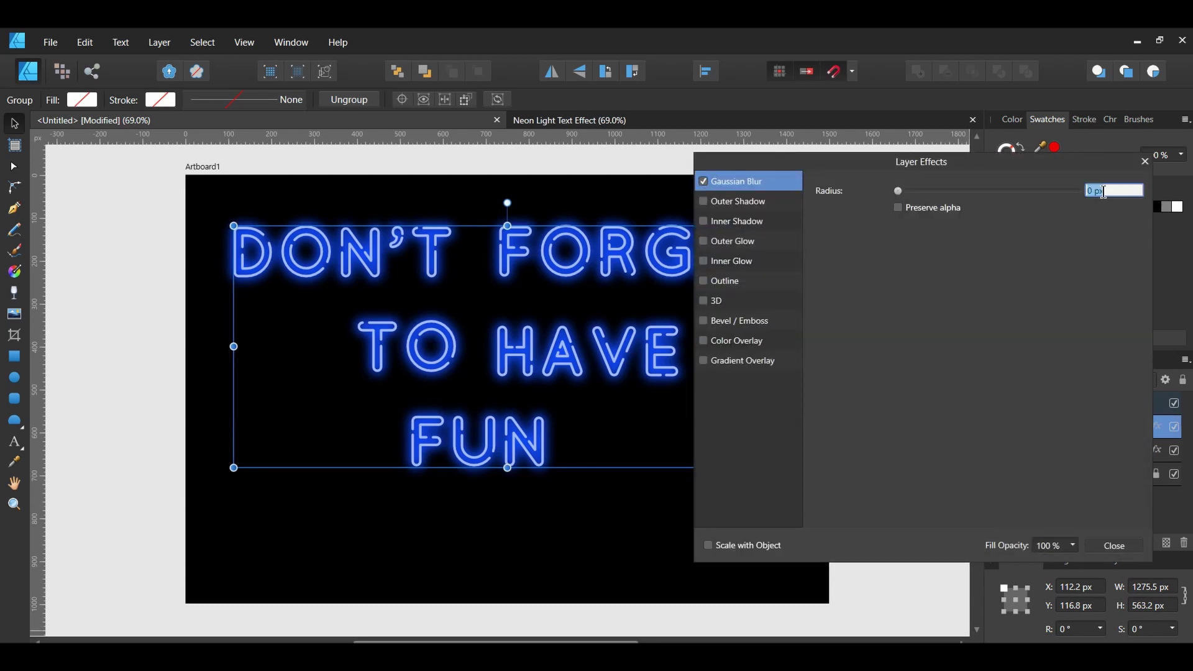
pyautogui.write('.5')
pyautogui.press('Return')
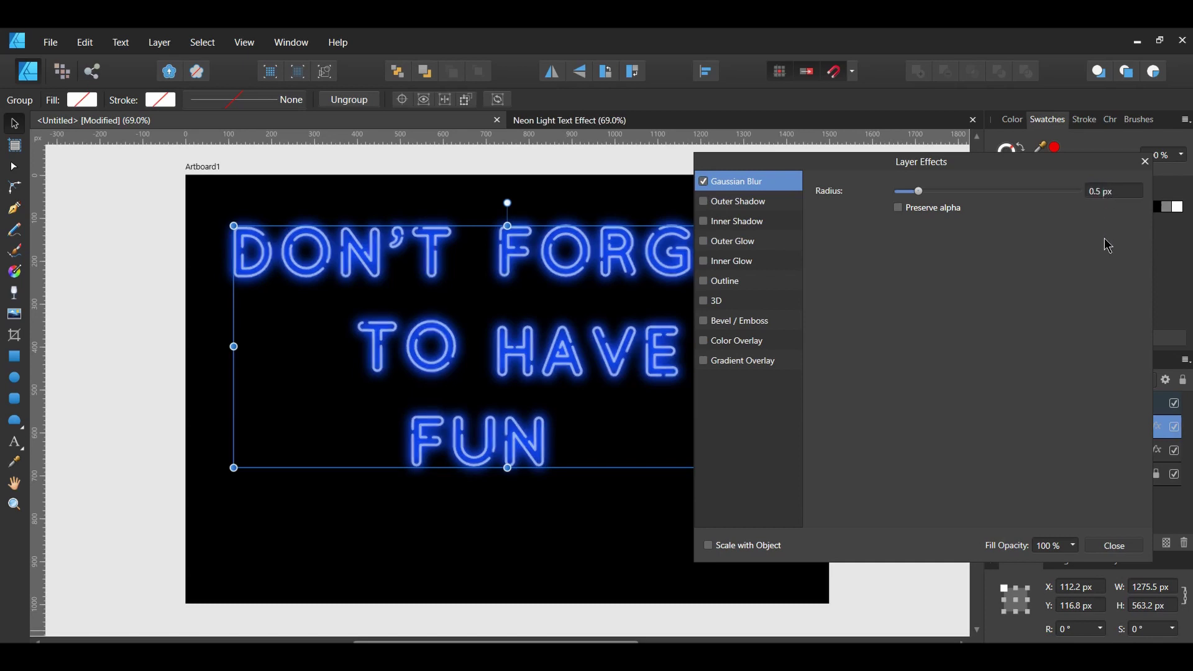
pyautogui.click(1122, 553)
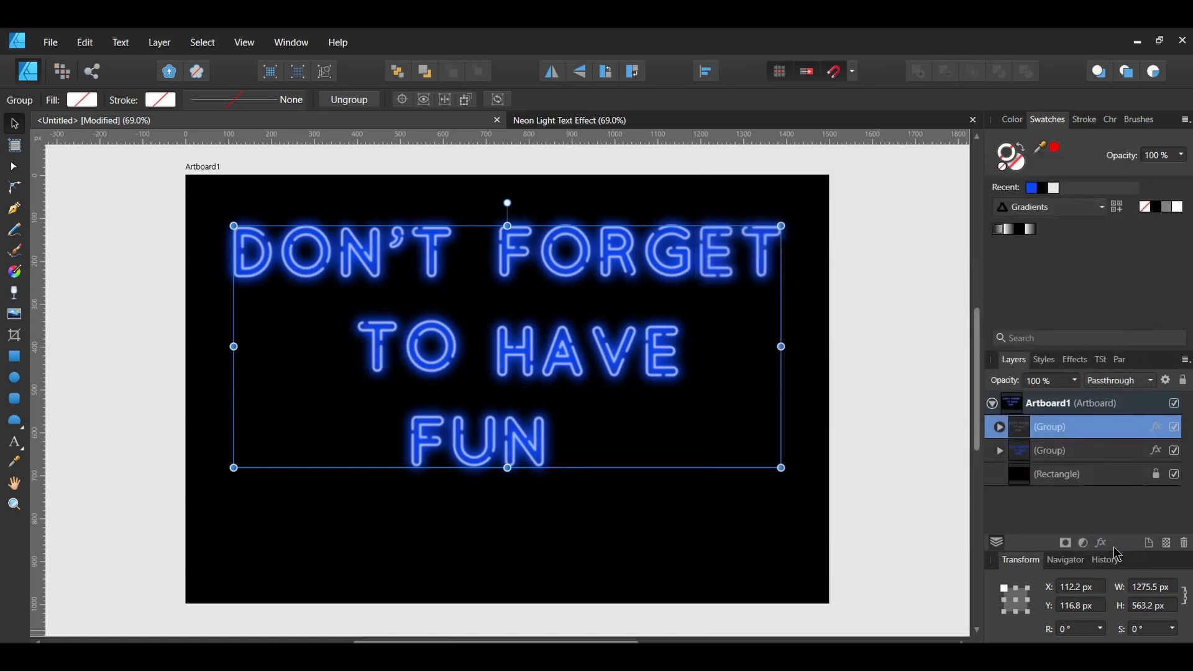
# - Duplicate the second text group, blur the copy by 100 px and set its opacity to 75%
pyautogui.click(1060, 454)
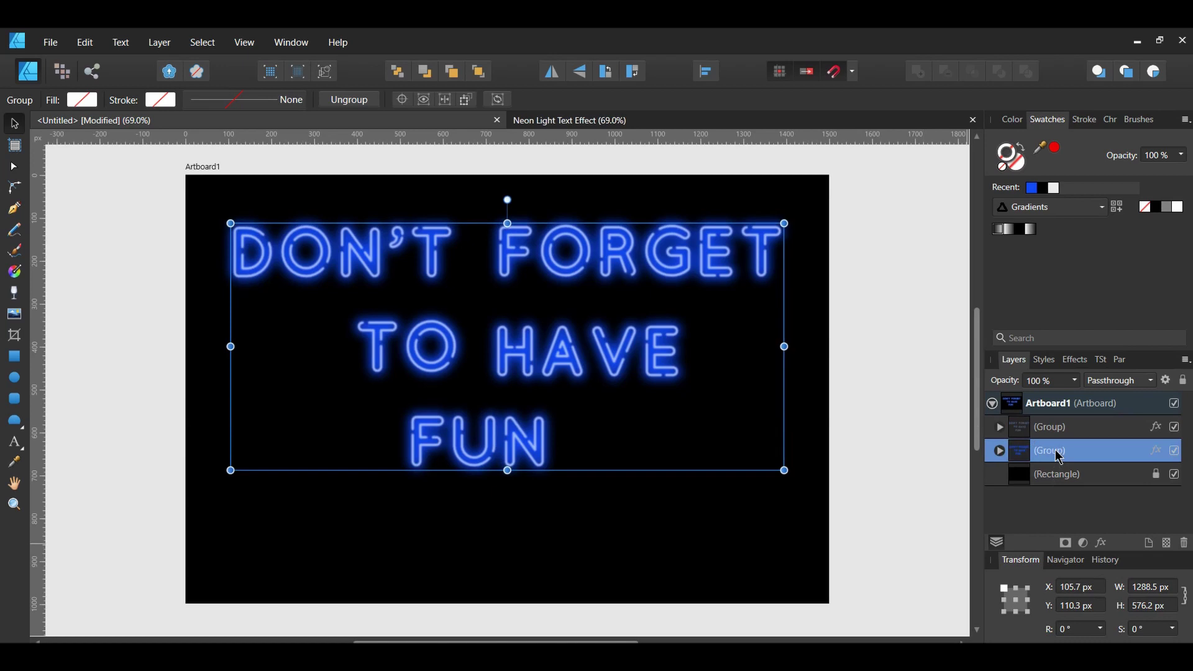
pyautogui.hotkey('ctrl', 'j')
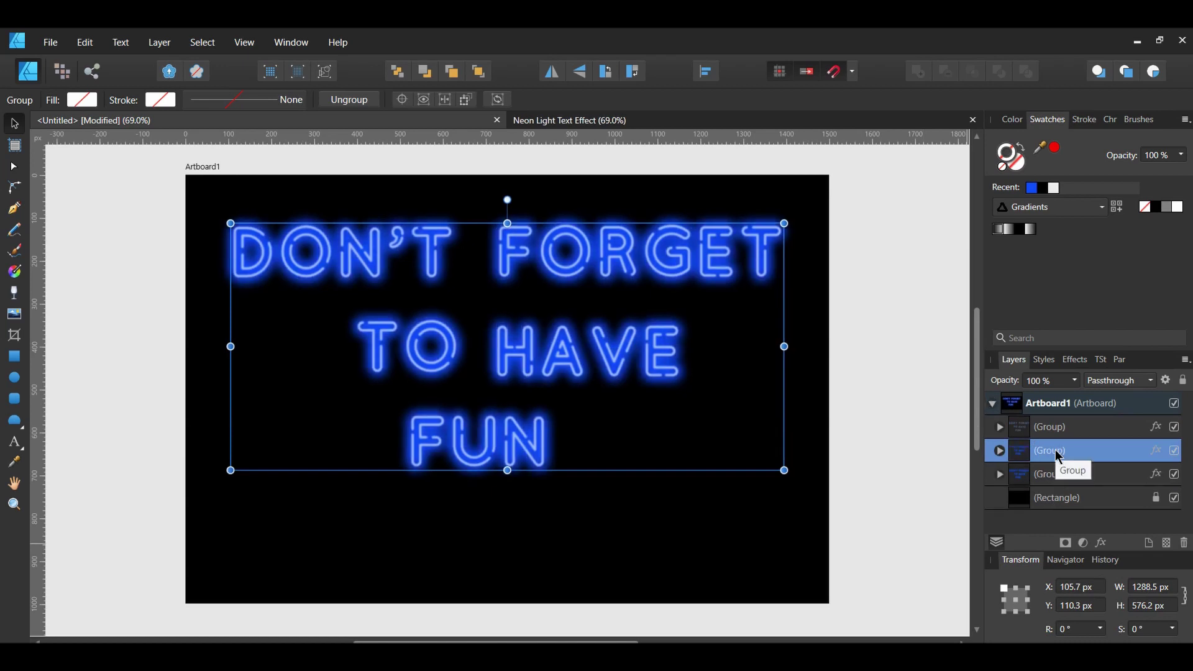
pyautogui.click(1158, 451)
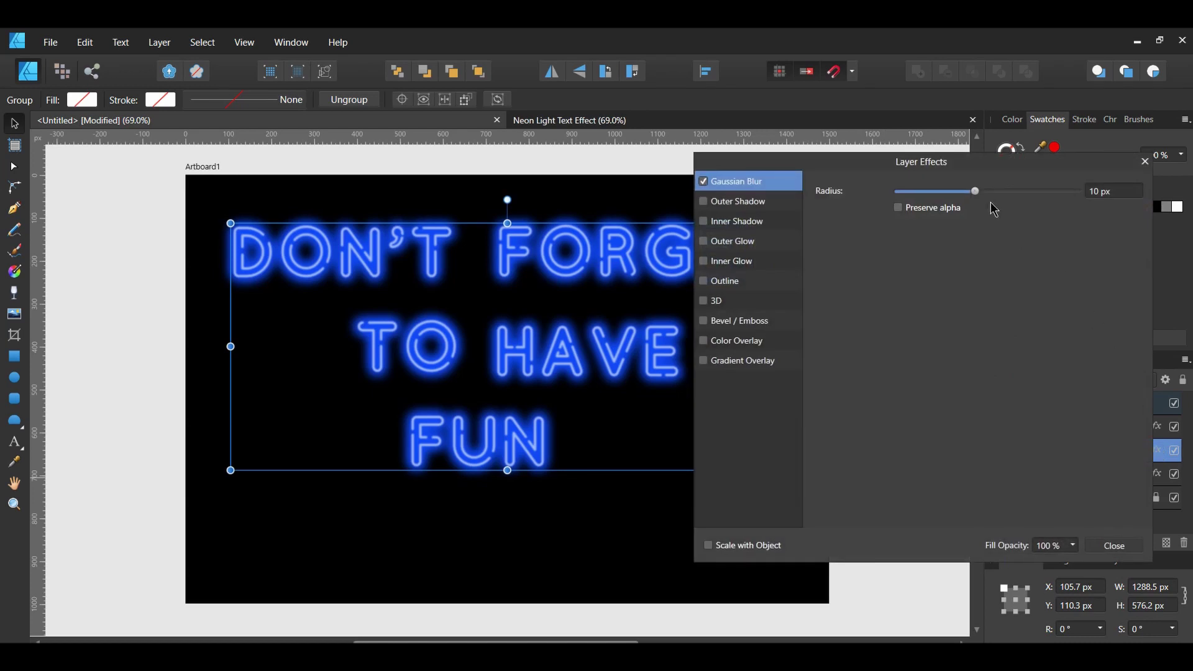
pyautogui.moveTo(977, 193); pyautogui.dragTo(1078, 193)
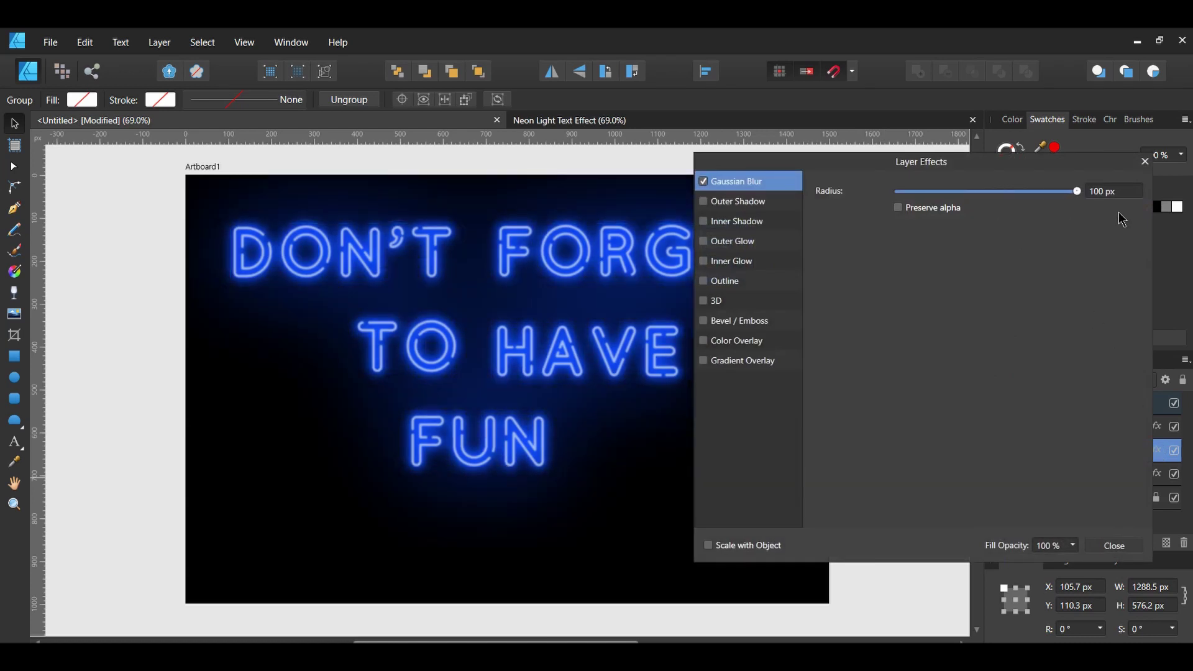
pyautogui.click(1115, 547)
pyautogui.click(1052, 380)
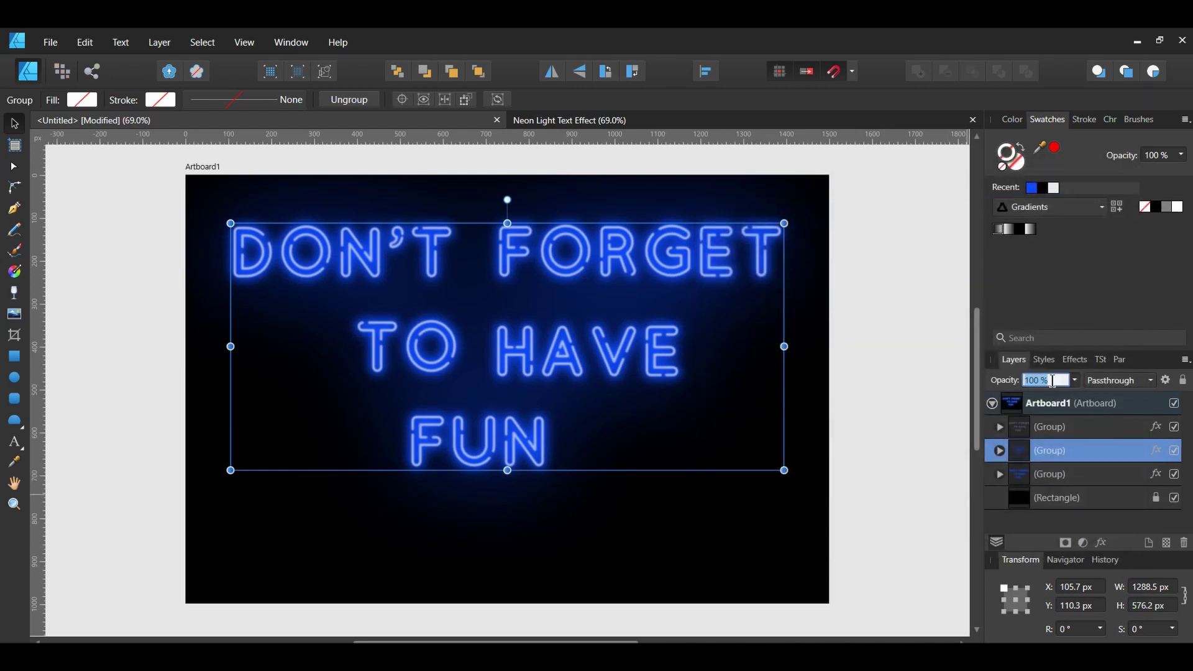
pyautogui.write('75')
pyautogui.click(910, 450)
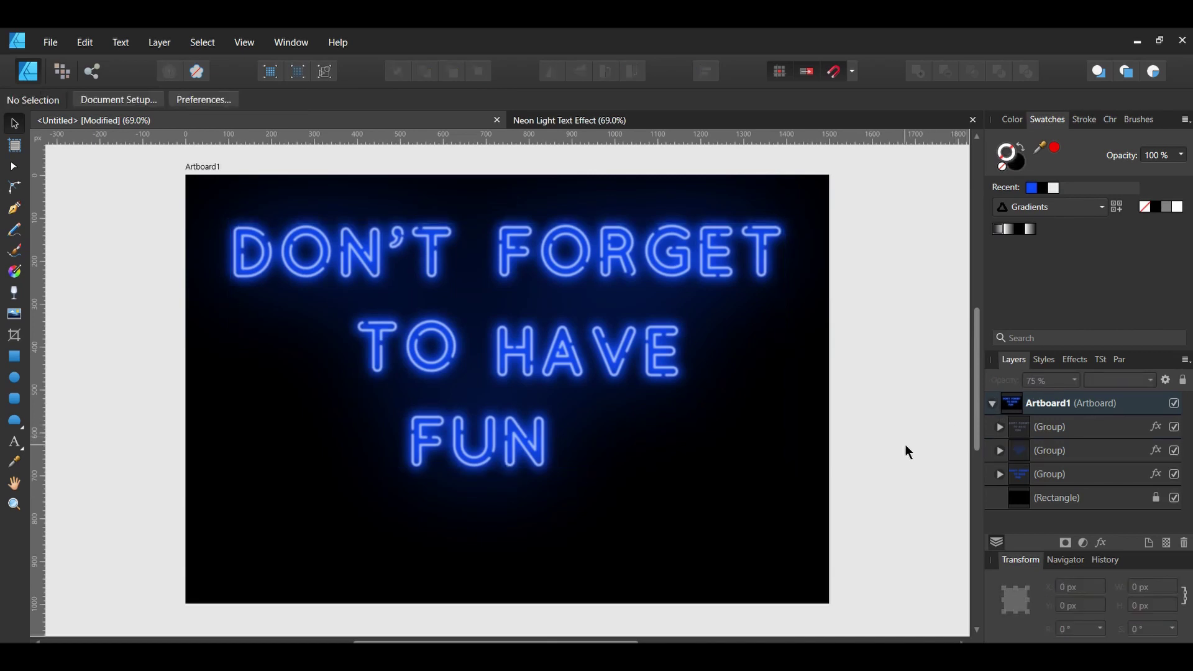
pyautogui.click(1083, 544)
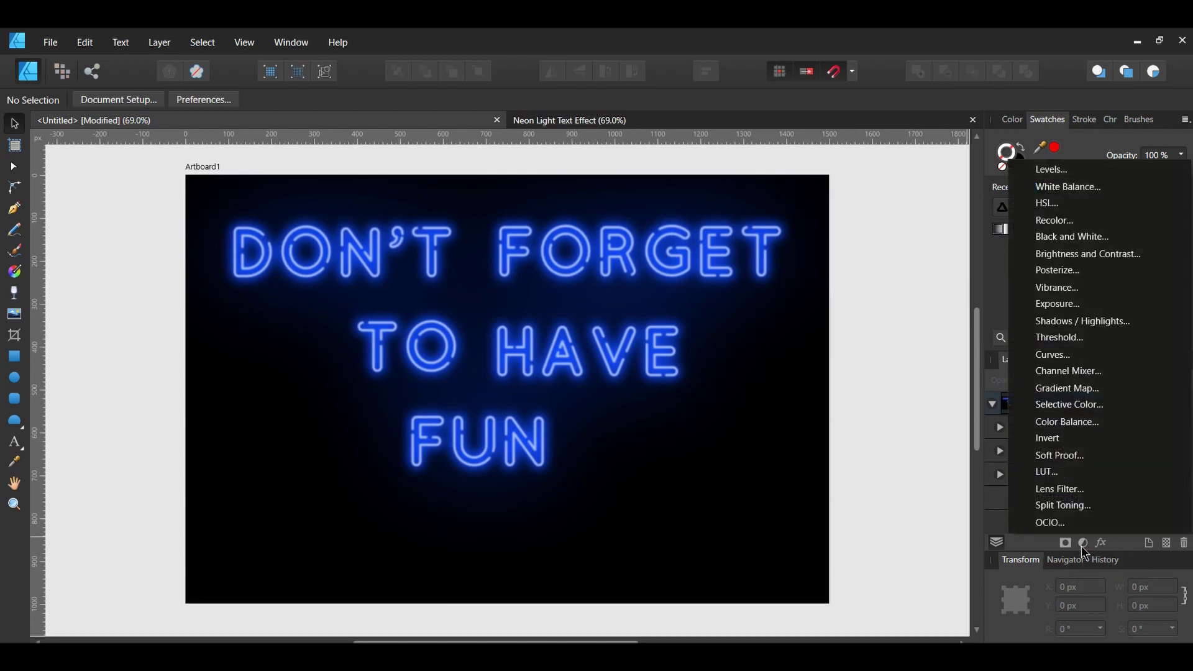
pyautogui.click(1057, 205)
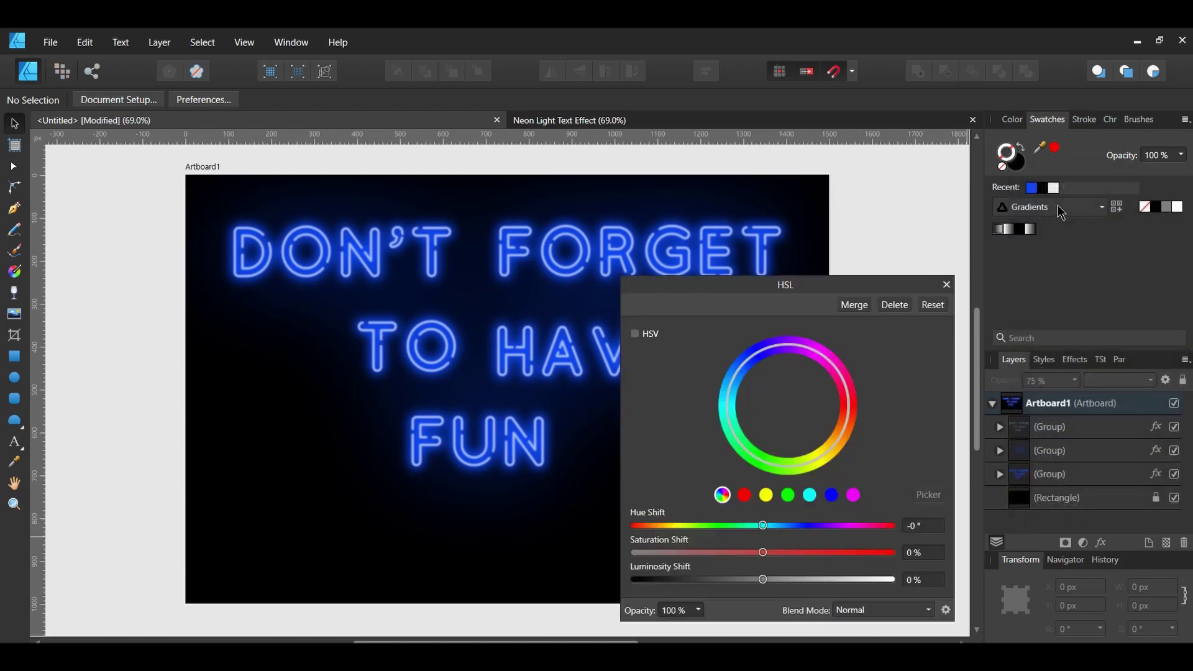
pyautogui.moveTo(751, 292); pyautogui.dragTo(924, 249)
pyautogui.moveTo(937, 483); pyautogui.dragTo(1036, 493)
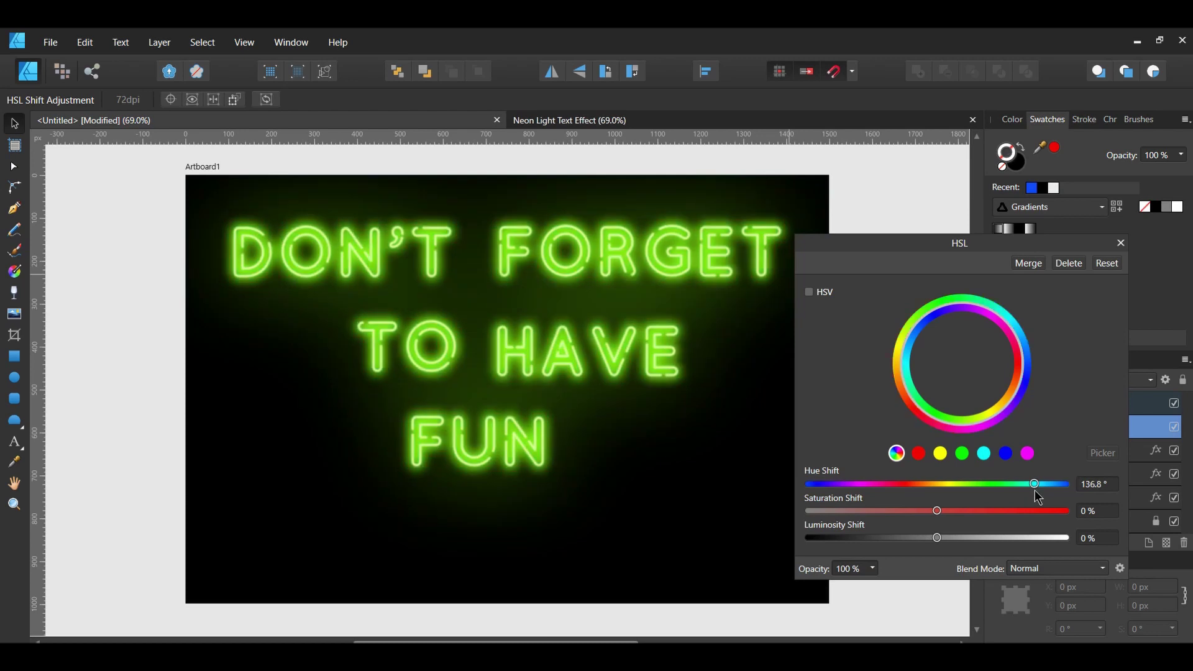
pyautogui.moveTo(937, 511); pyautogui.dragTo(968, 521)
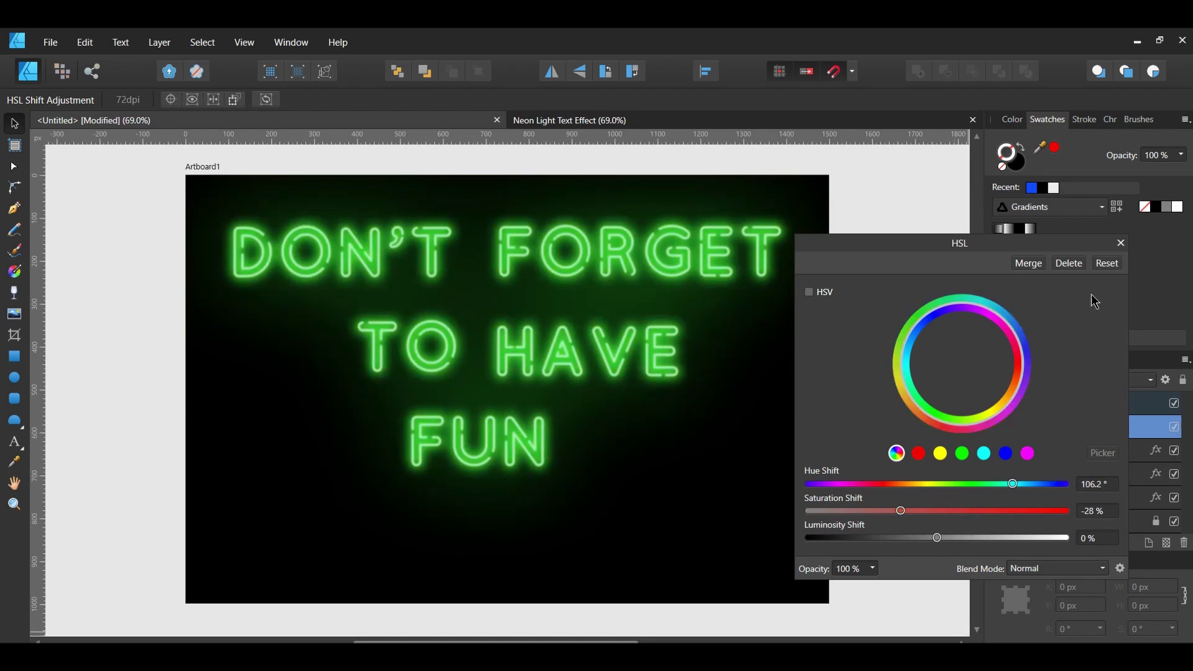
pyautogui.click(1121, 244)
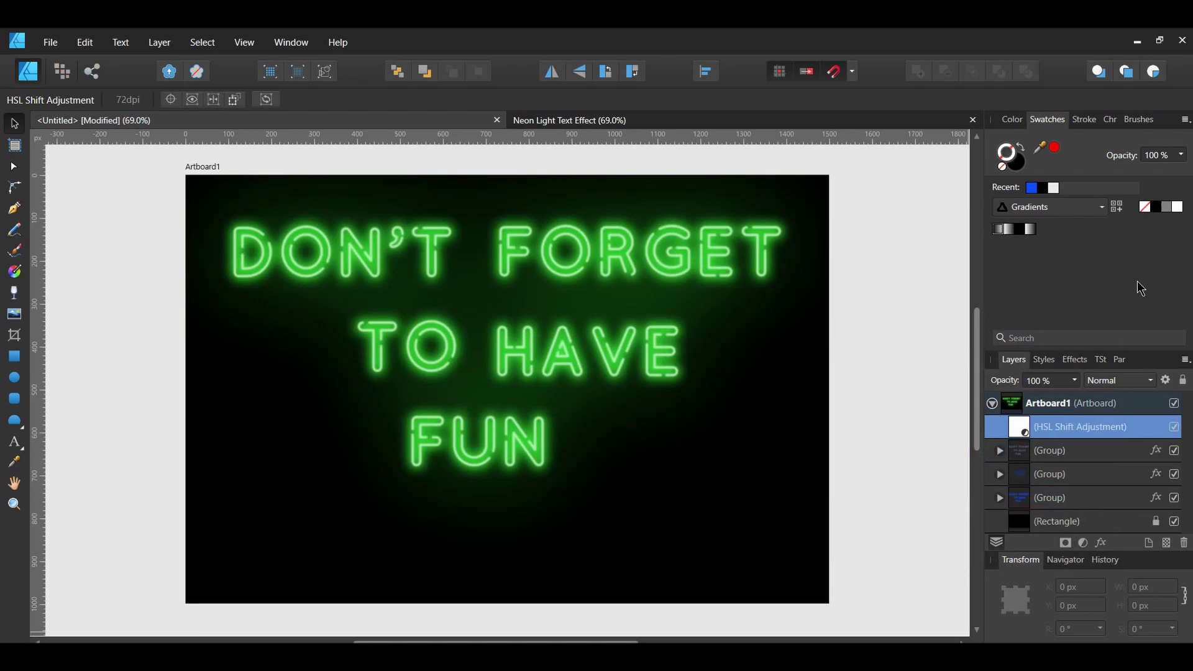
pyautogui.rightClick(1095, 426)
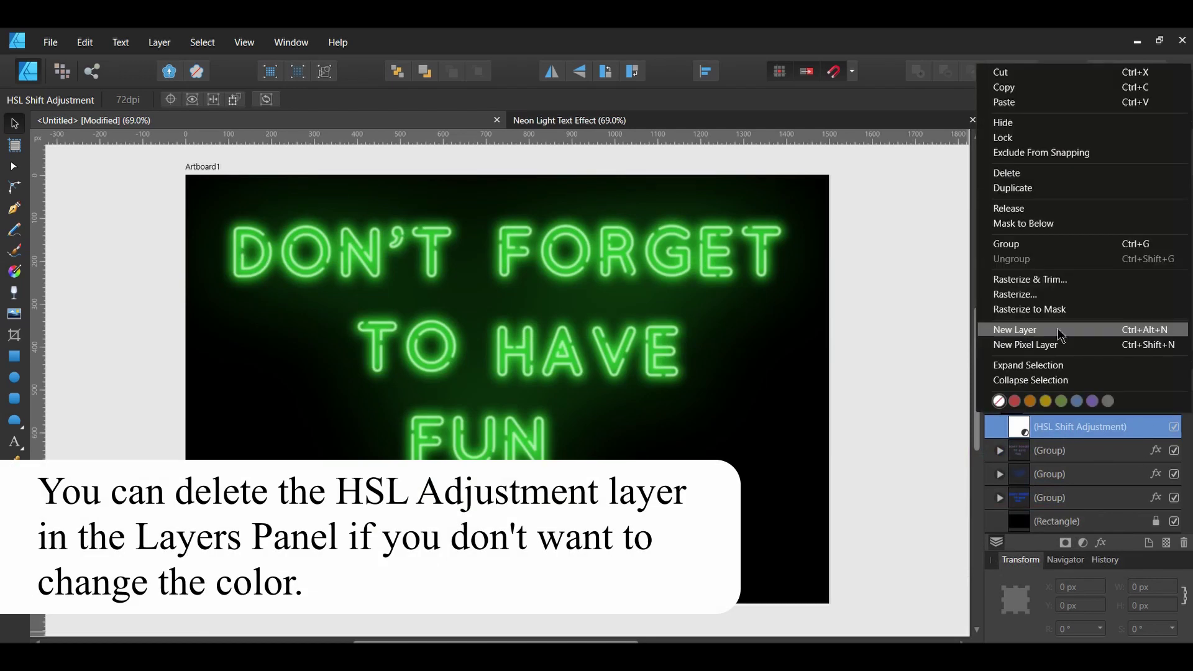
pyautogui.click(1028, 173)
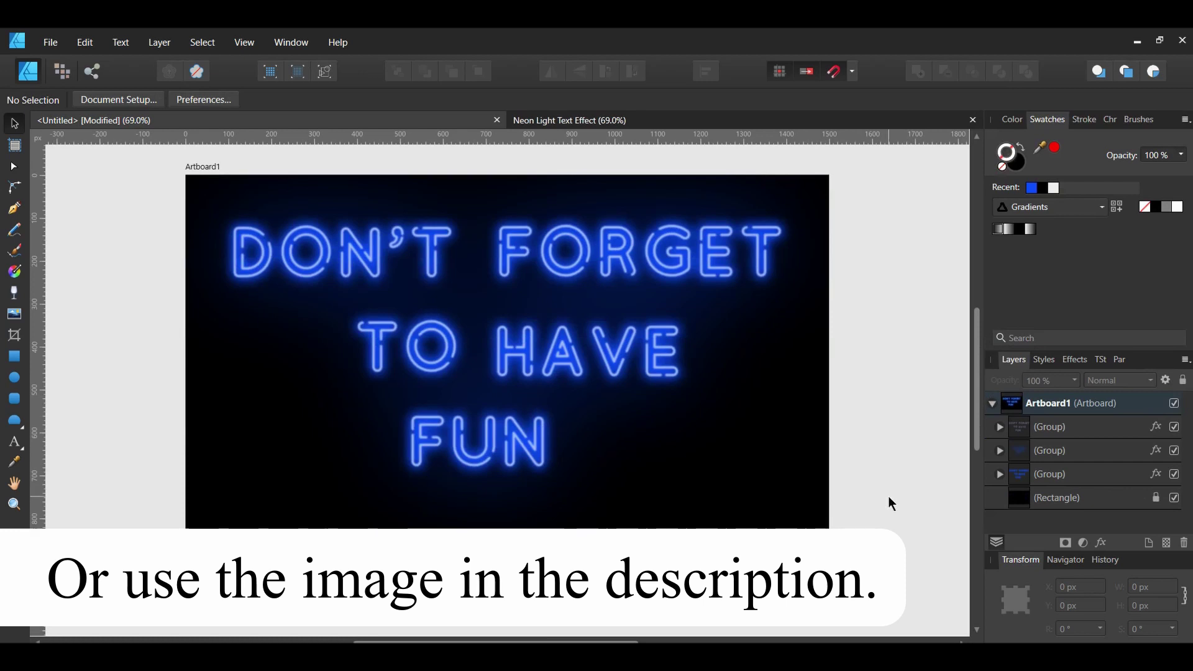
# - Place the armchair-art-chair-696407 photo across the artboard, layered just above the black rectangle
pyautogui.click(52, 44)
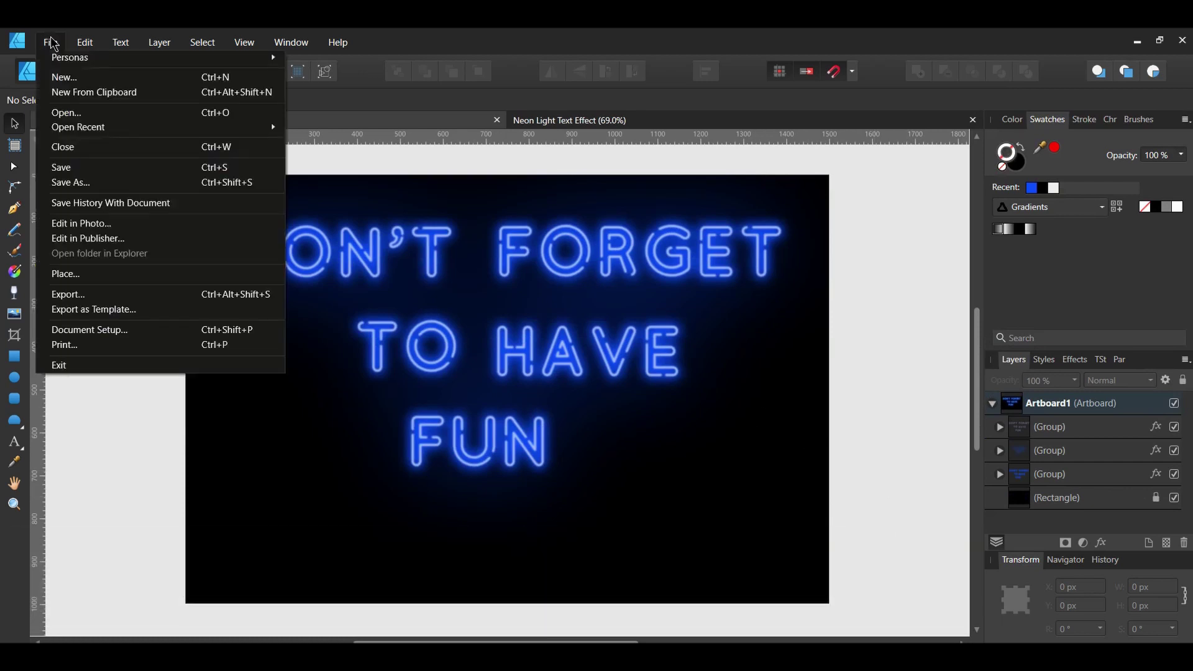
pyautogui.click(81, 275)
pyautogui.click(209, 215)
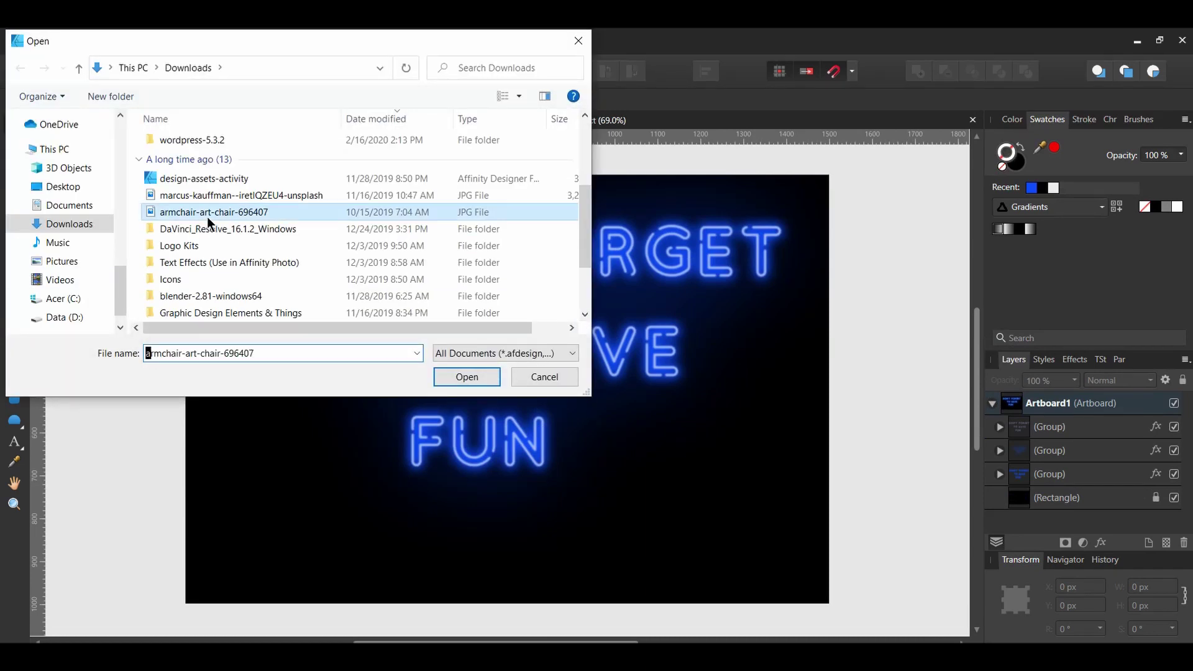
pyautogui.click(467, 376)
pyautogui.moveTo(185, 176); pyautogui.dragTo(829, 603)
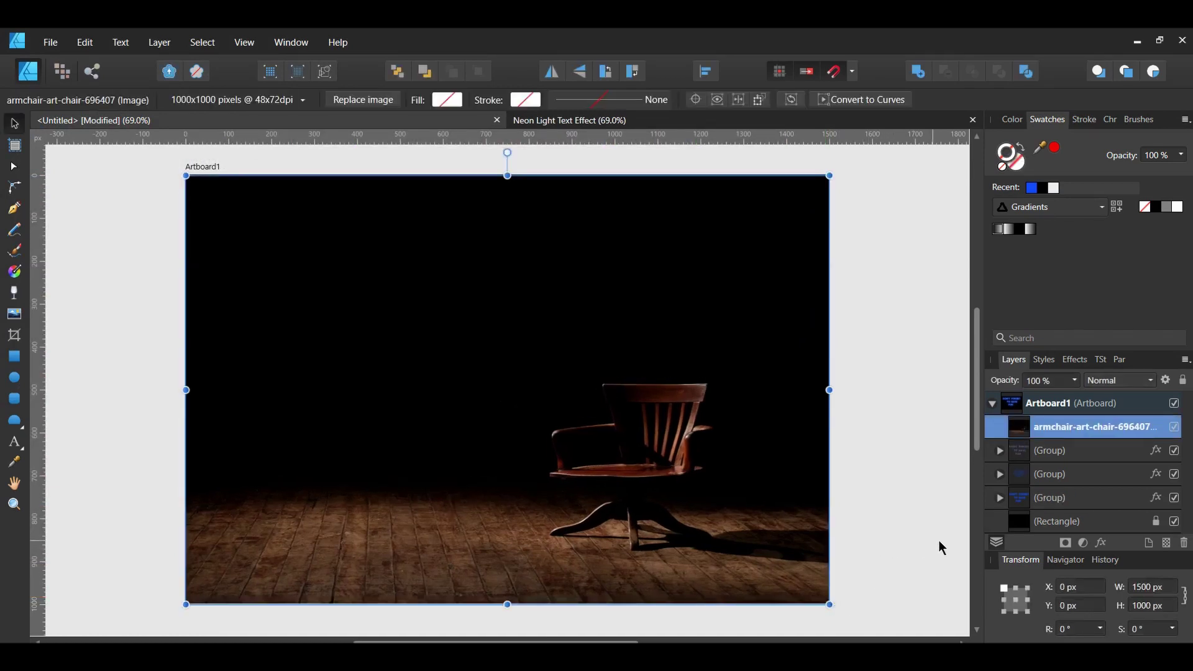
pyautogui.click(403, 73)
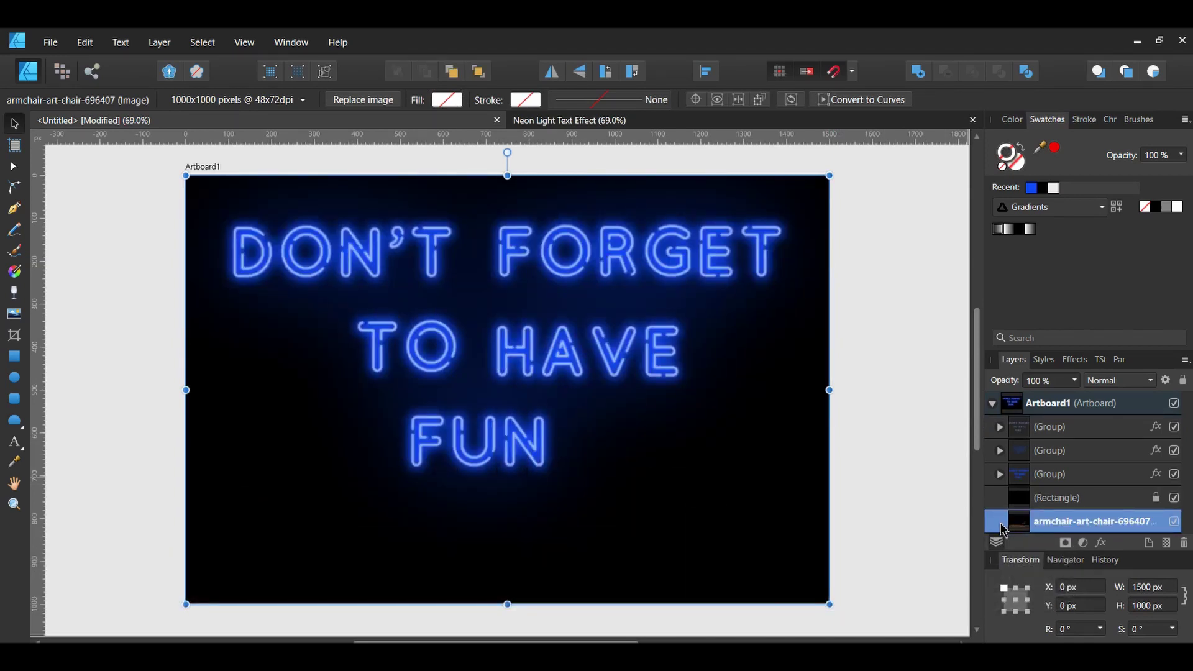
pyautogui.moveTo(1003, 528); pyautogui.dragTo(1002, 485)
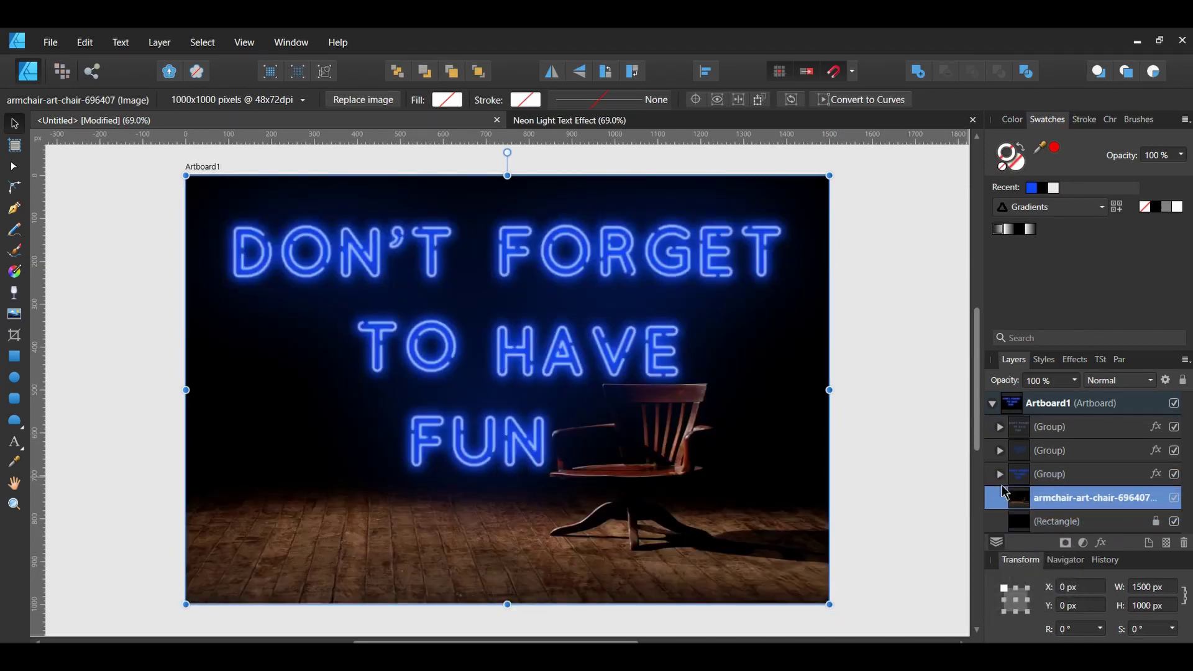
# - Scale the three neon text groups down to about 1117.5 × 499.7 px and shift them up-left
pyautogui.click(1043, 430)
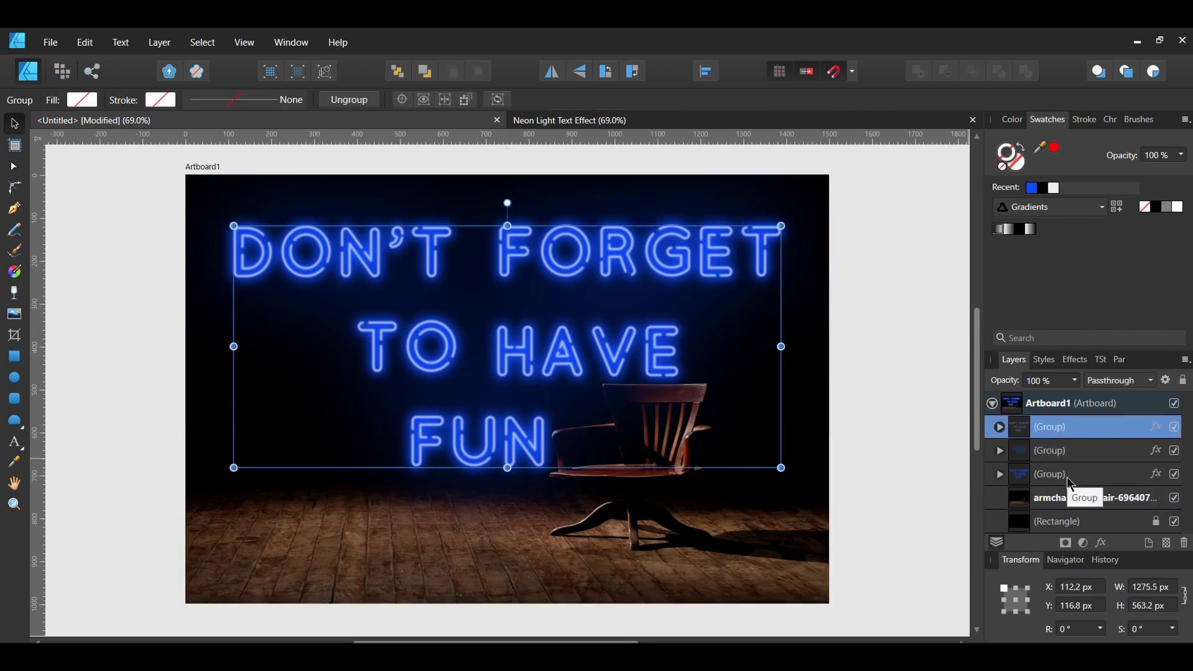
pyautogui.keyDown('shift'); pyautogui.click(1068, 476); pyautogui.keyUp('shift')
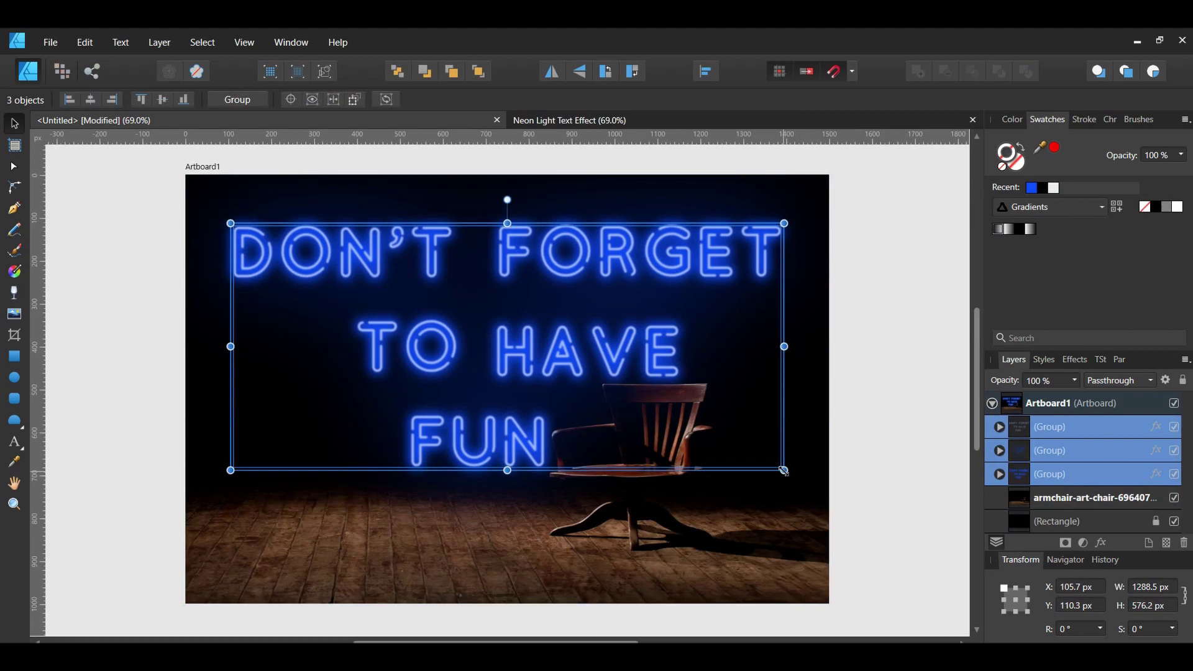
pyautogui.moveTo(784, 470); pyautogui.dragTo(711, 439)
pyautogui.moveTo(506, 347); pyautogui.dragTo(501, 329)
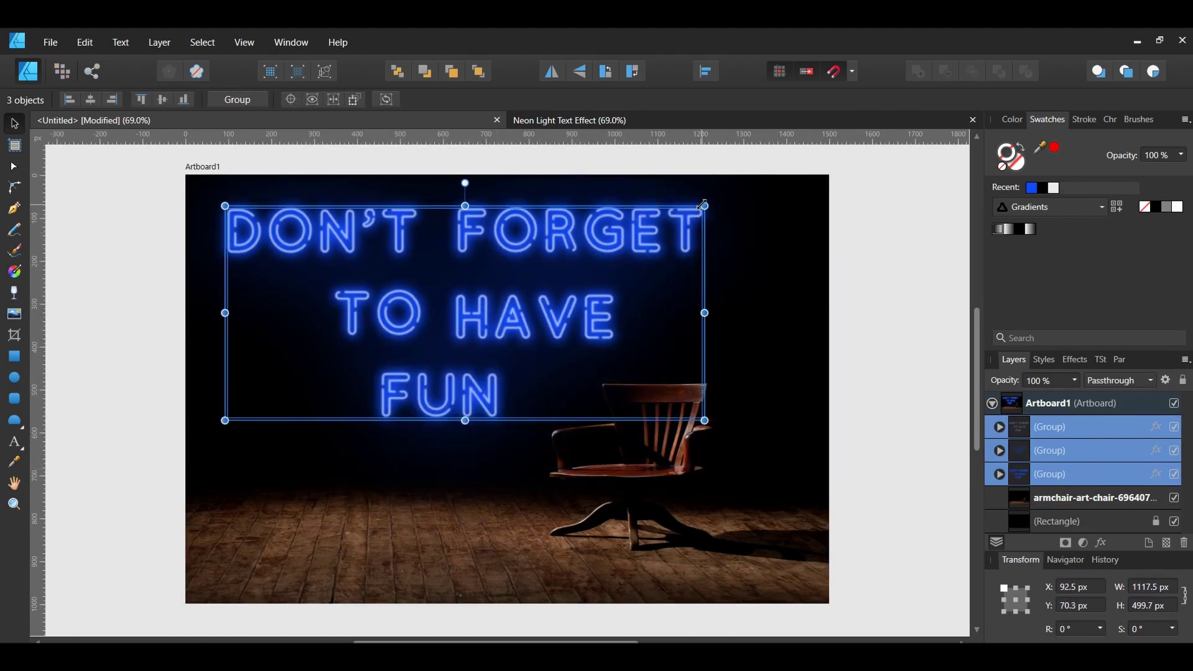
pyautogui.click(881, 545)
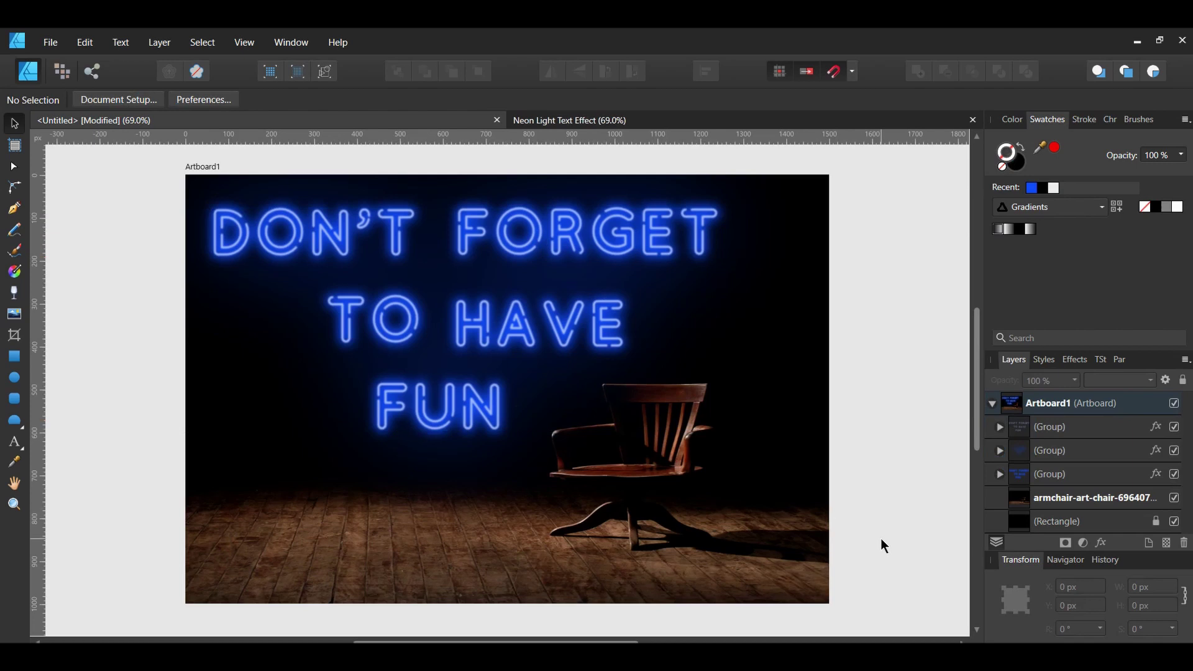